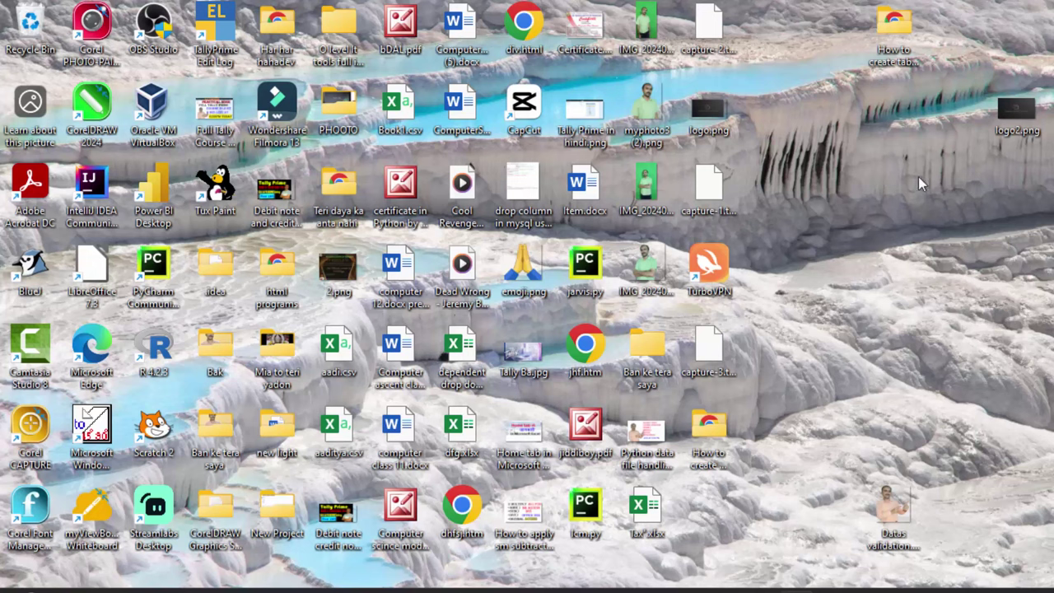
Refresh the Windows desktop five times from its right-click menu
right_click(929, 148)
click(958, 218)
right_click(894, 152)
click(921, 215)
right_click(818, 111)
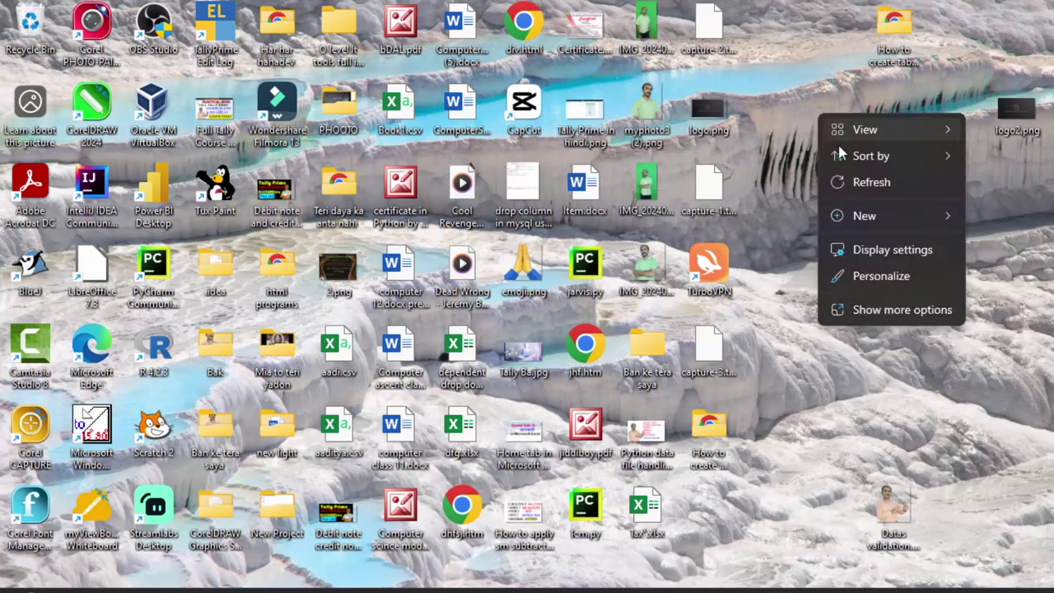
click(853, 182)
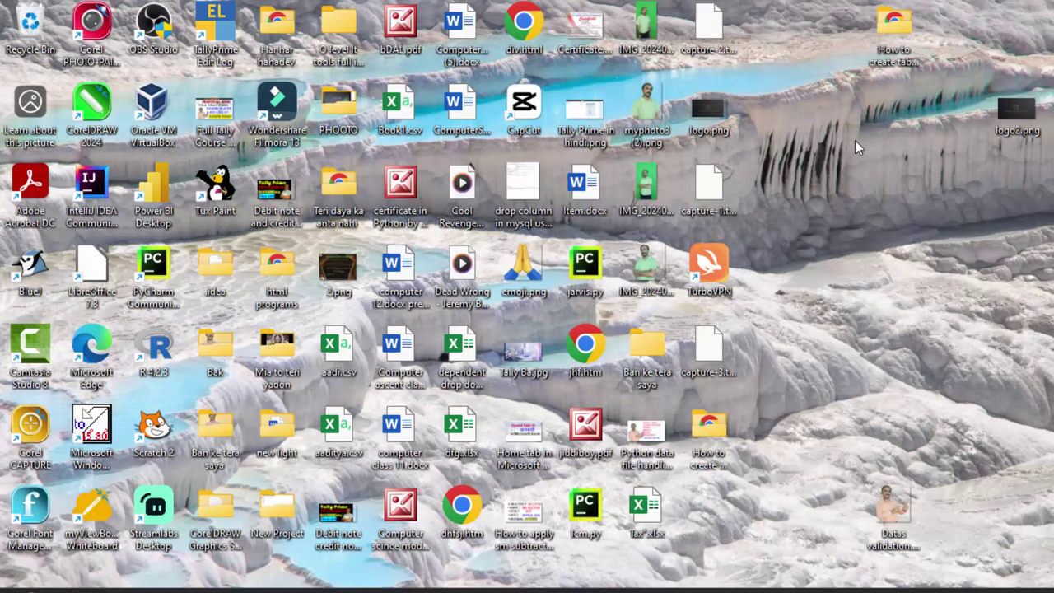
right_click(853, 137)
click(887, 206)
right_click(862, 164)
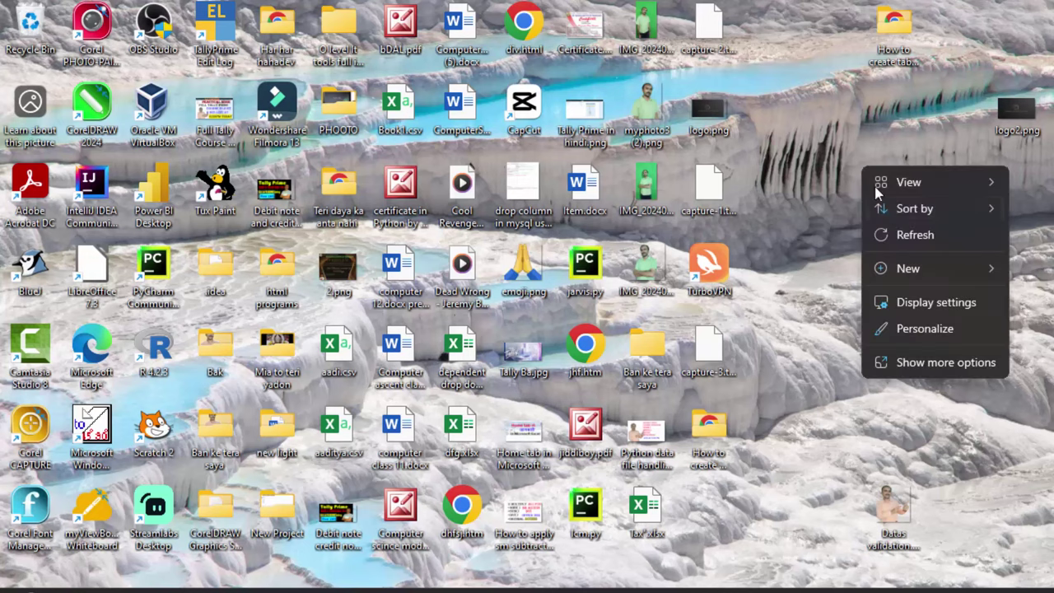
click(899, 233)
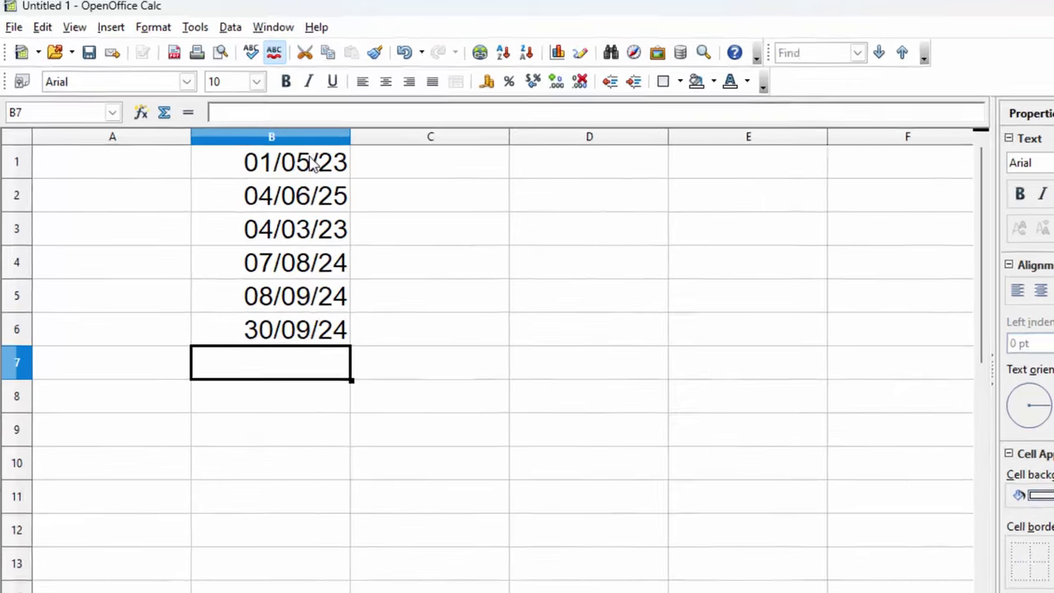
Insert an empty row above the dates and enter the heading Date in B1
click(280, 144)
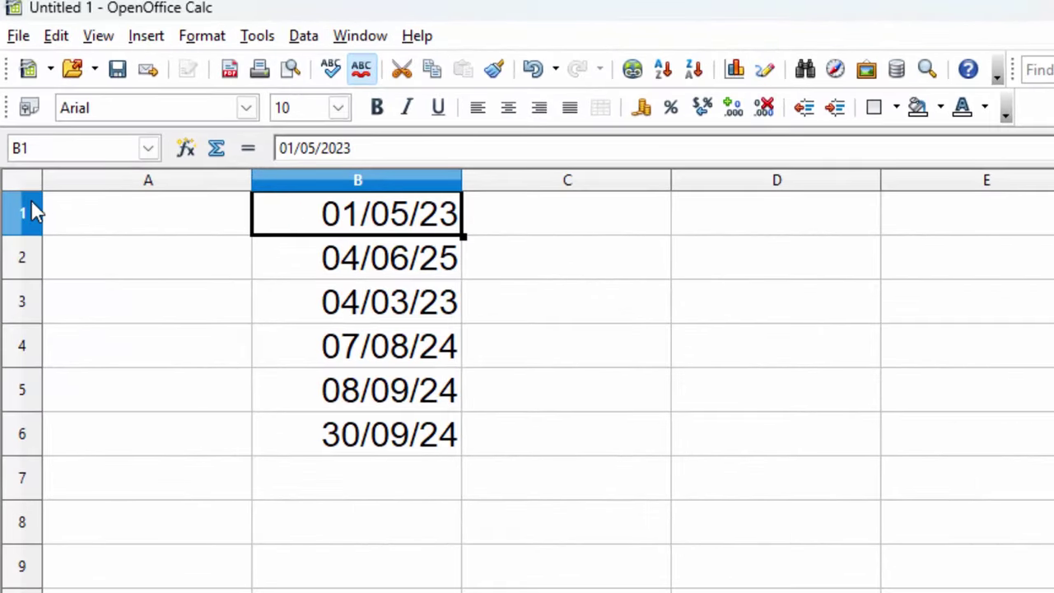
right_click(34, 212)
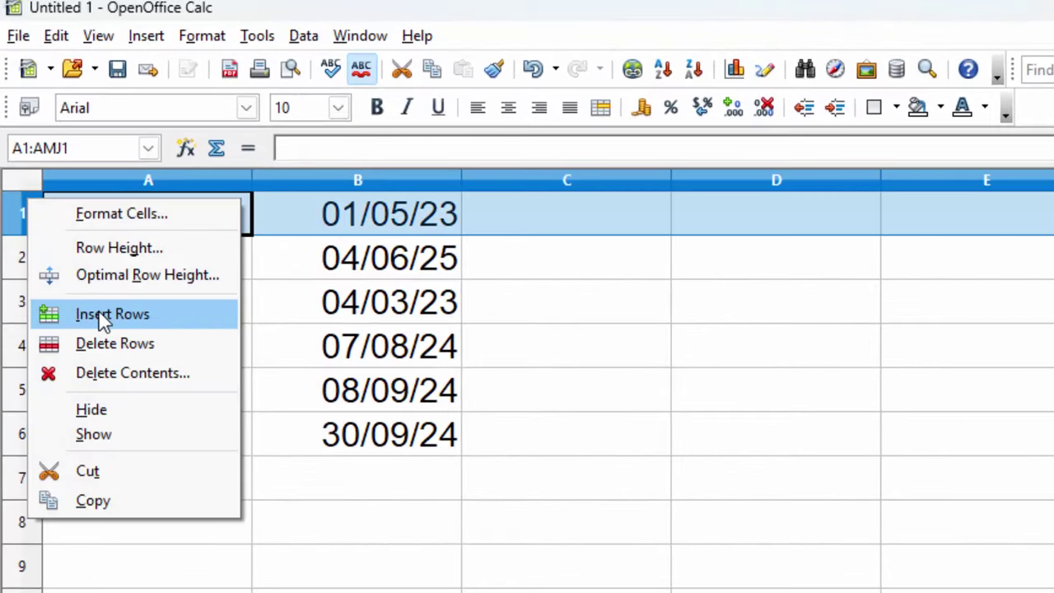
click(102, 316)
click(362, 221)
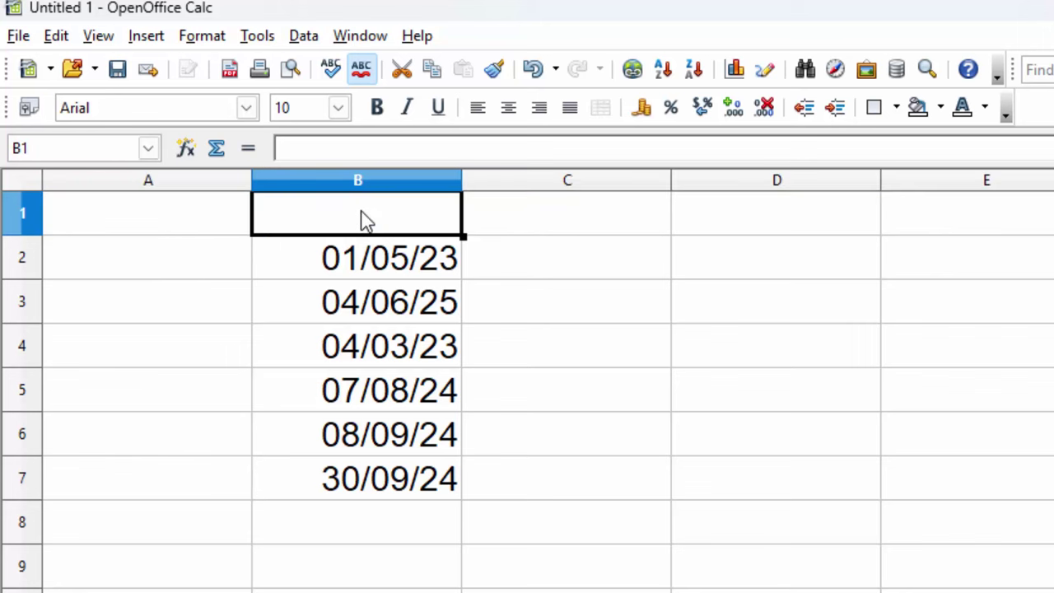
text(Dat)
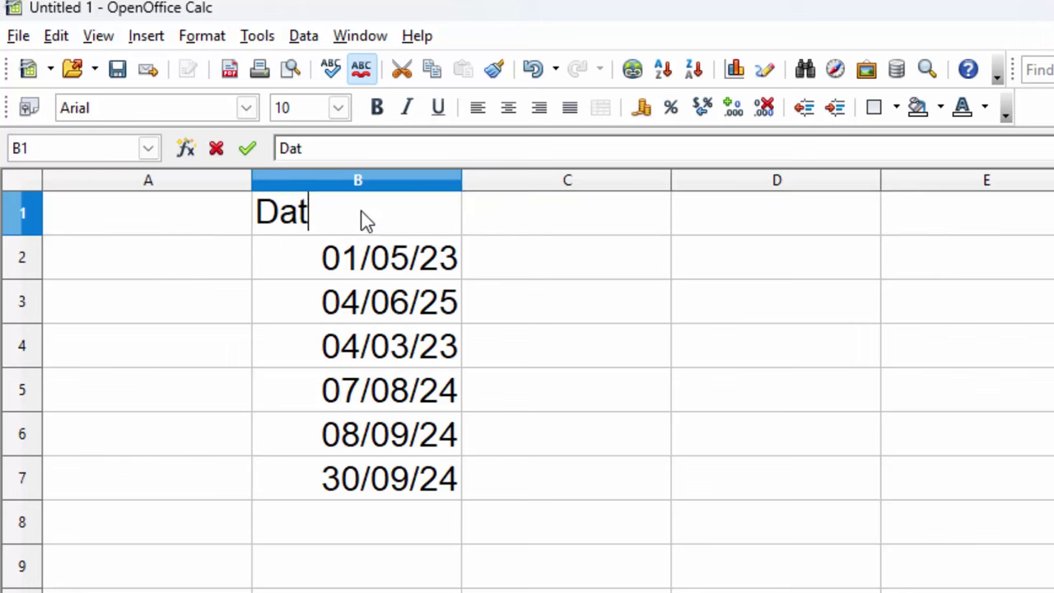
text(e)
key(Tab)
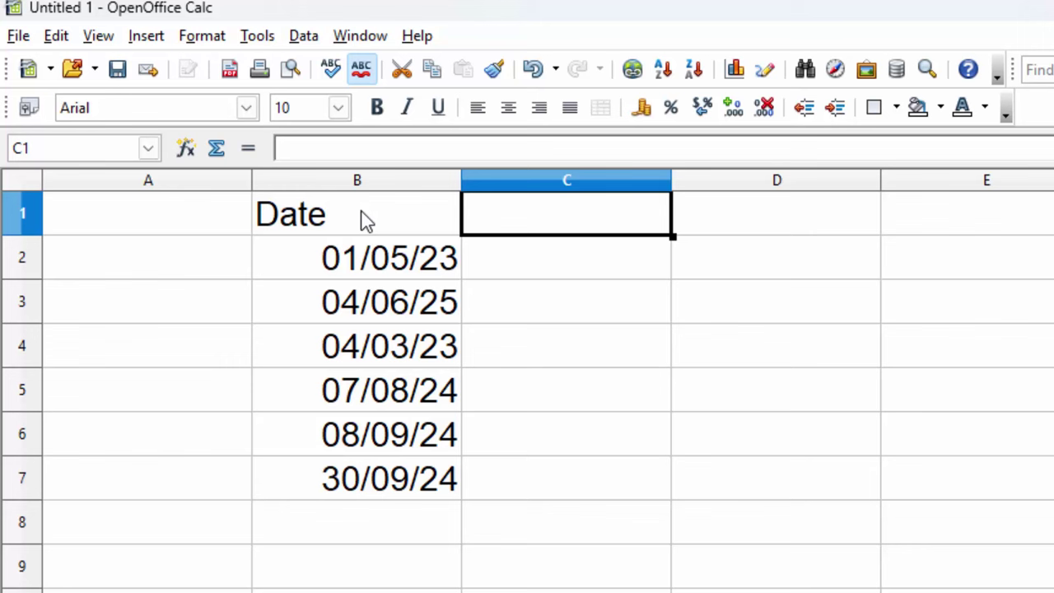
click(791, 573)
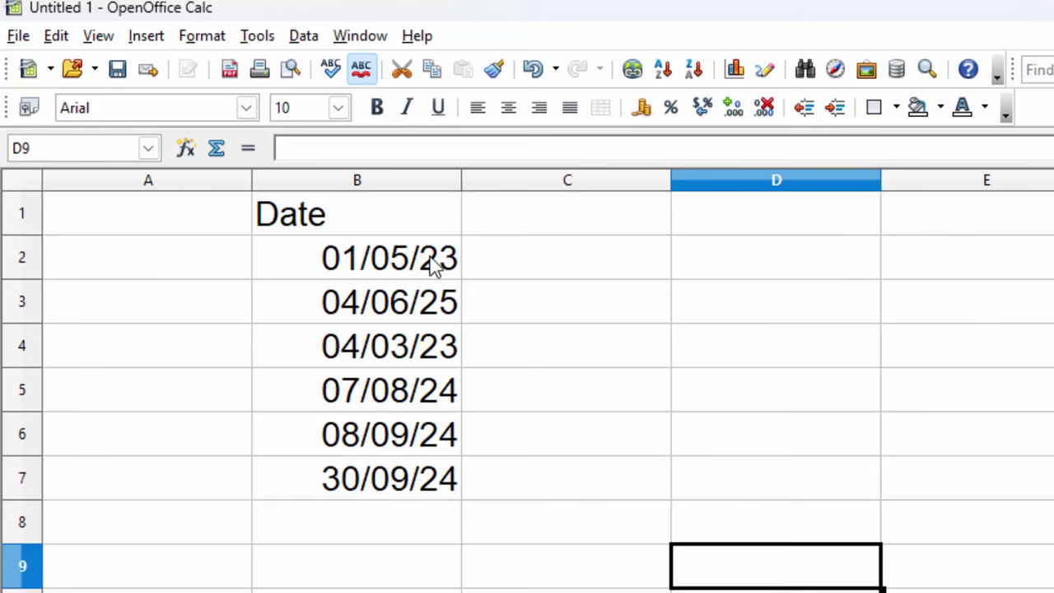
click(326, 227)
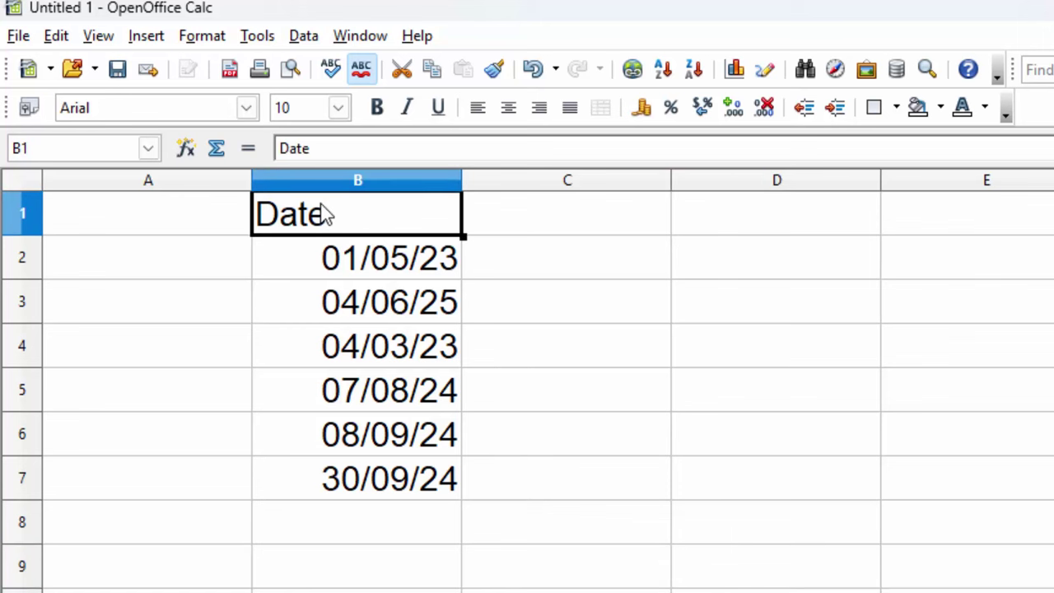
double_click(328, 211)
drag(328, 211, 245, 204)
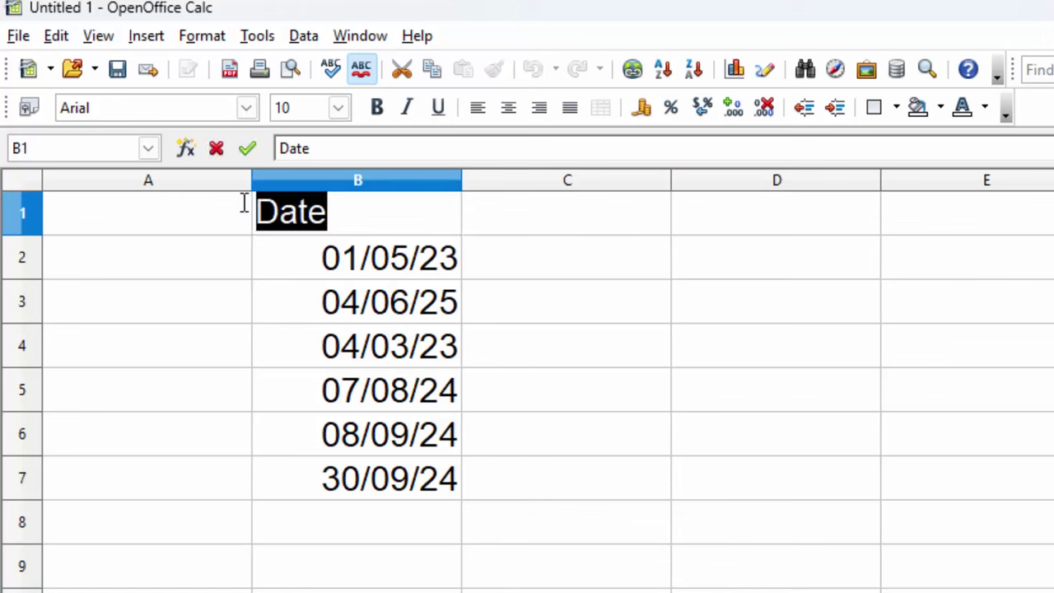
click(200, 397)
click(354, 260)
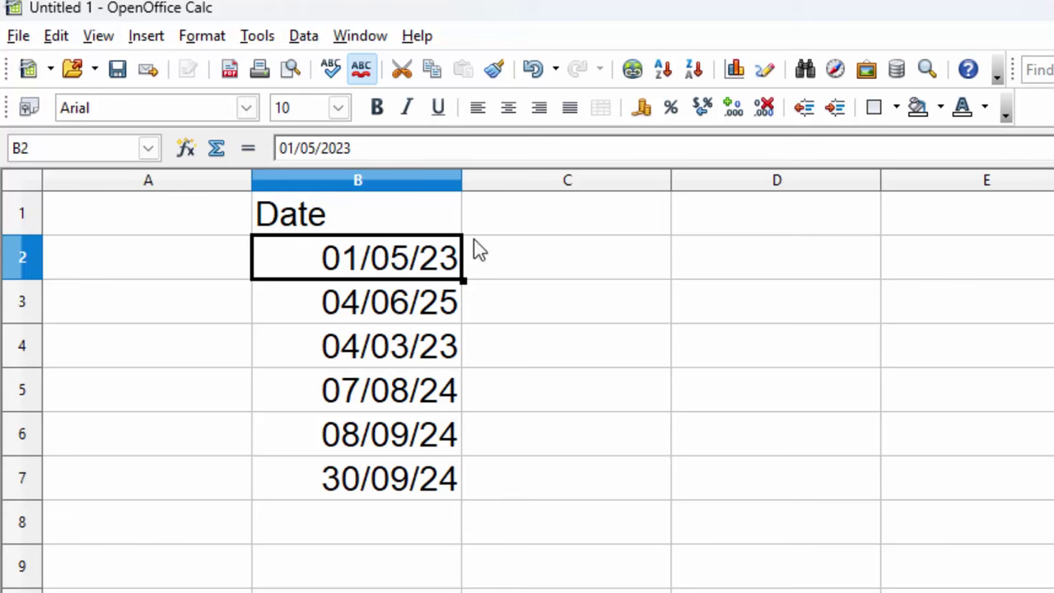
Enter the headings DD, MM and Year in C1, D1 and E1
click(569, 213)
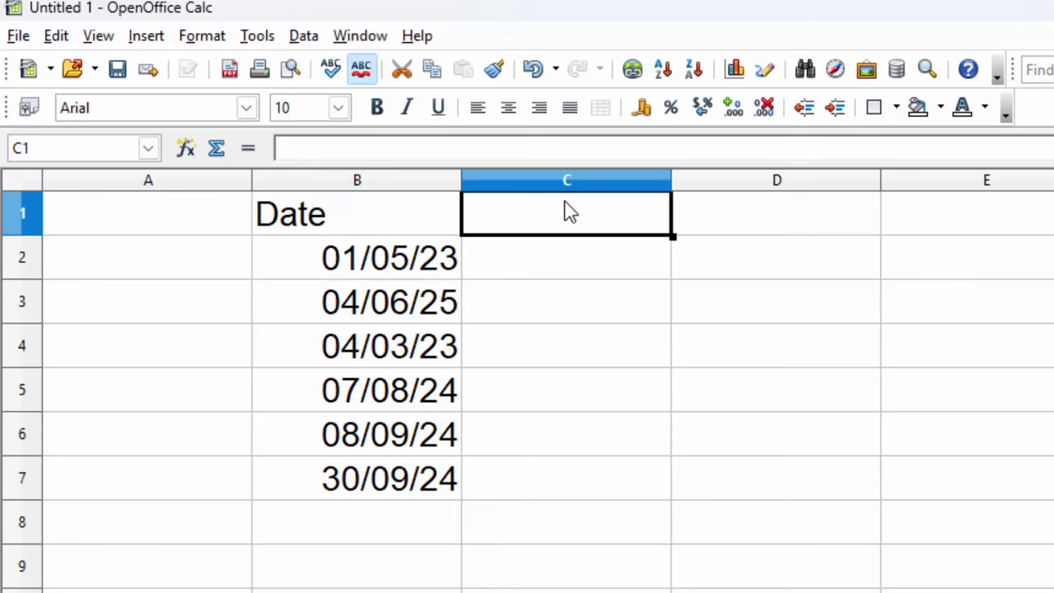
text(DD)
key(Tab)
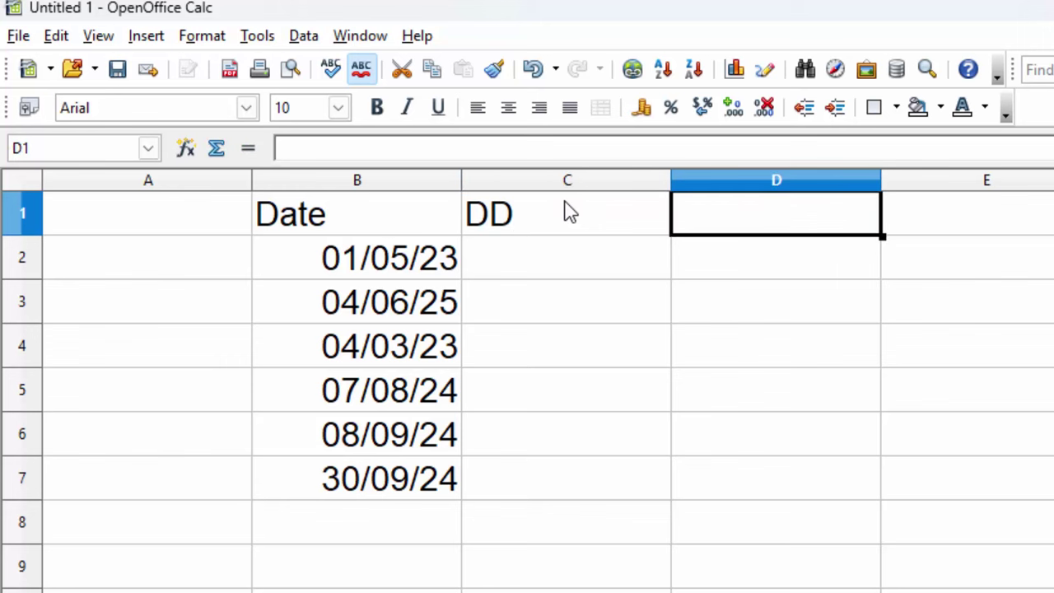
text(MM)
key(Tab)
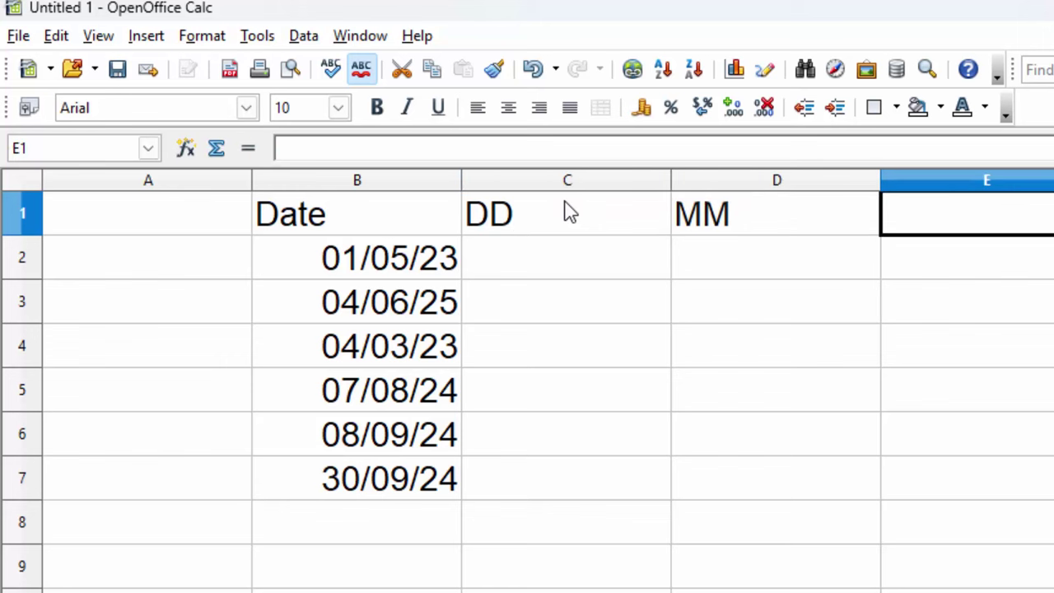
text(Year)
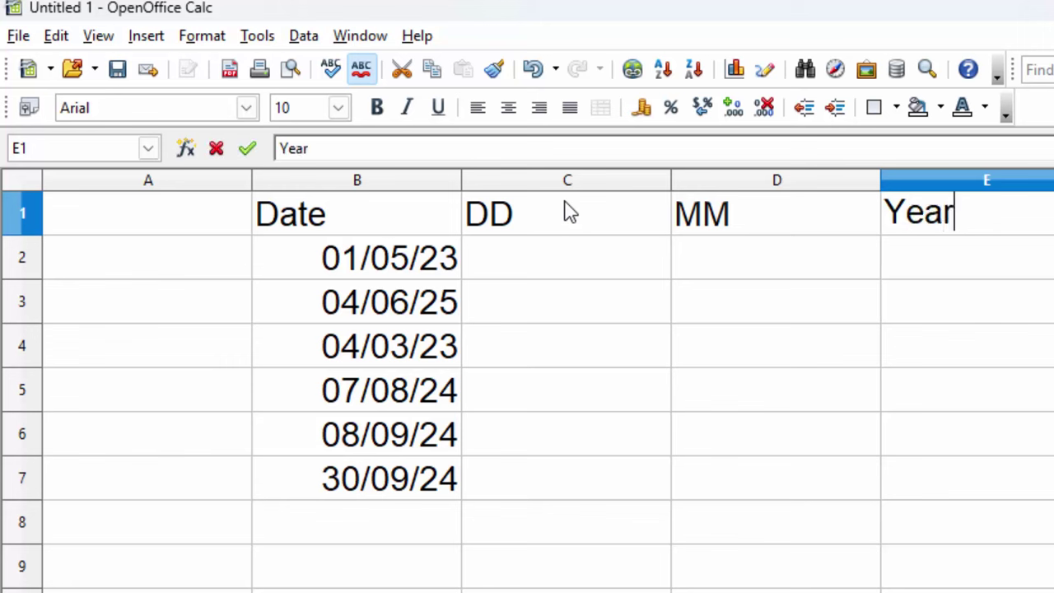
click(596, 274)
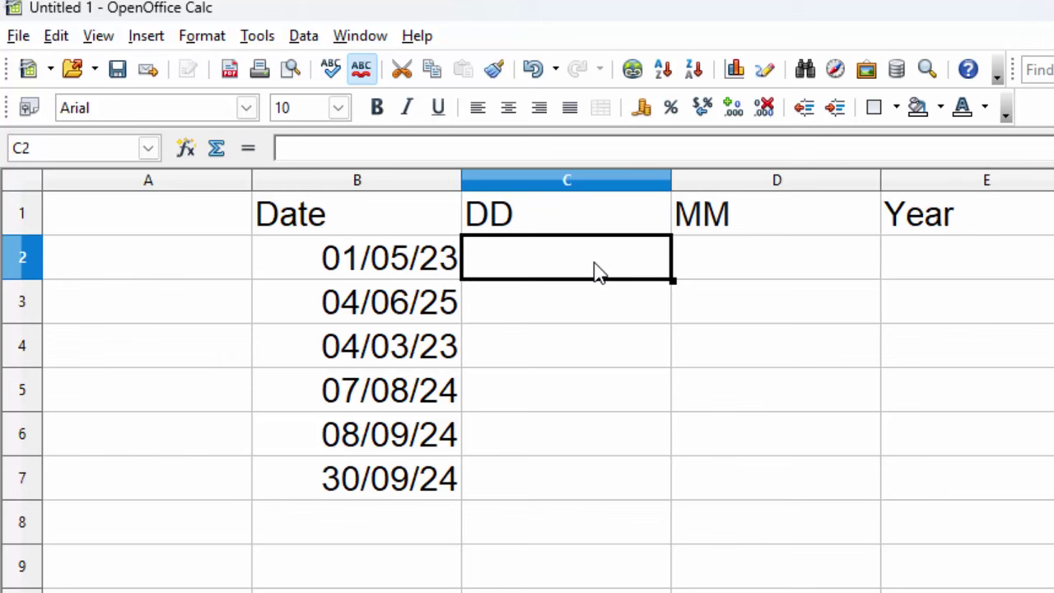
Enter =TEXT(B2,"mmm") in C2, which returns Err:508
text(=)
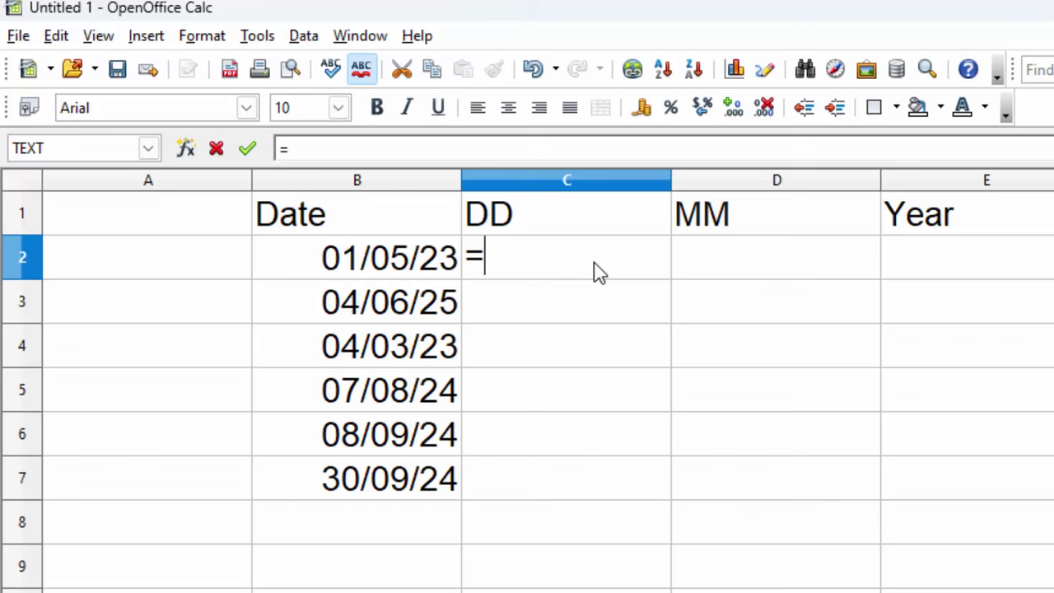
text(text)
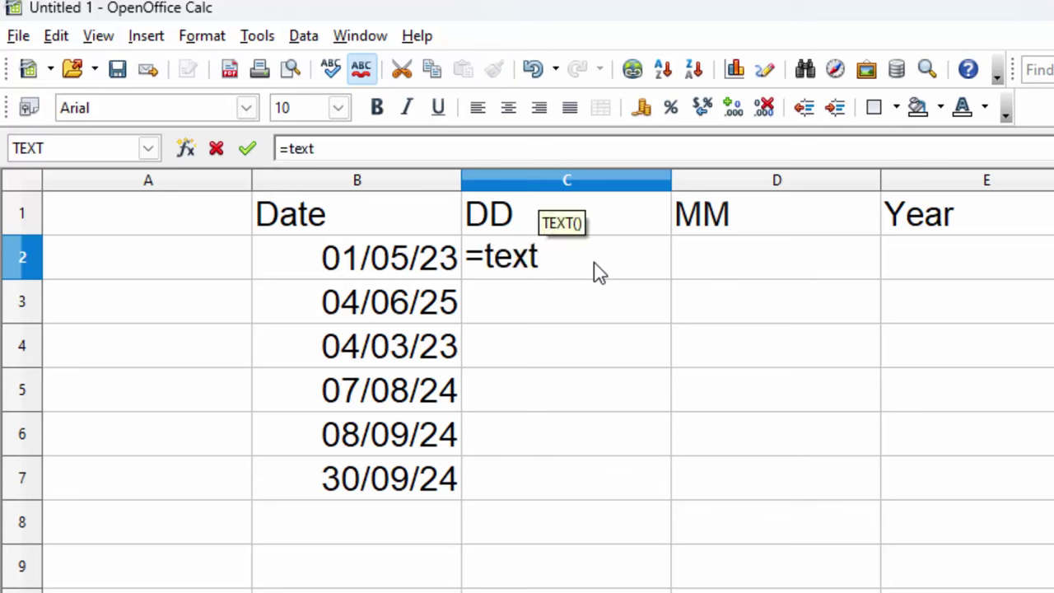
text(()
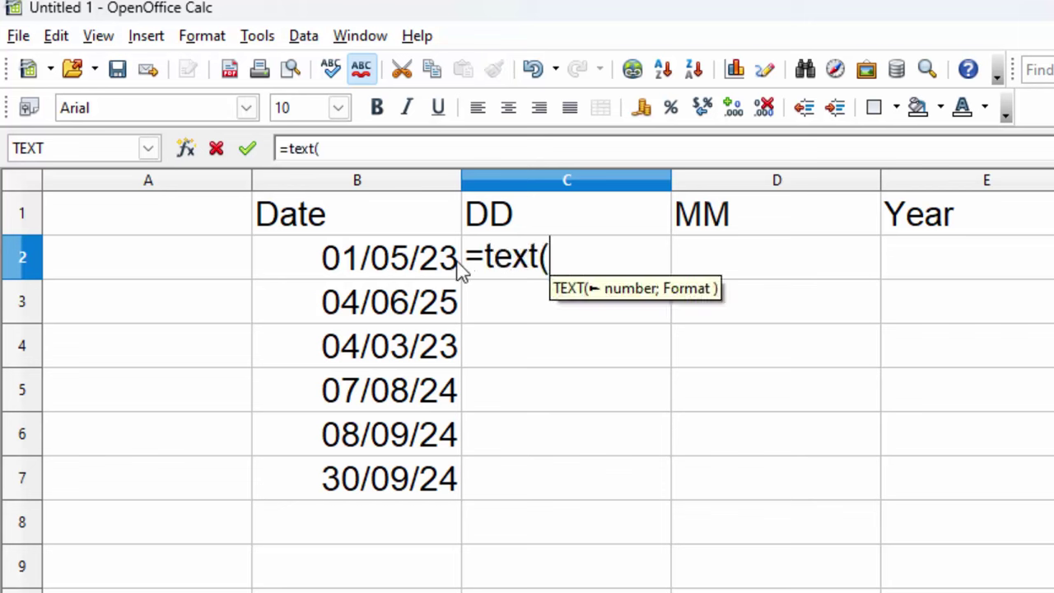
click(396, 272)
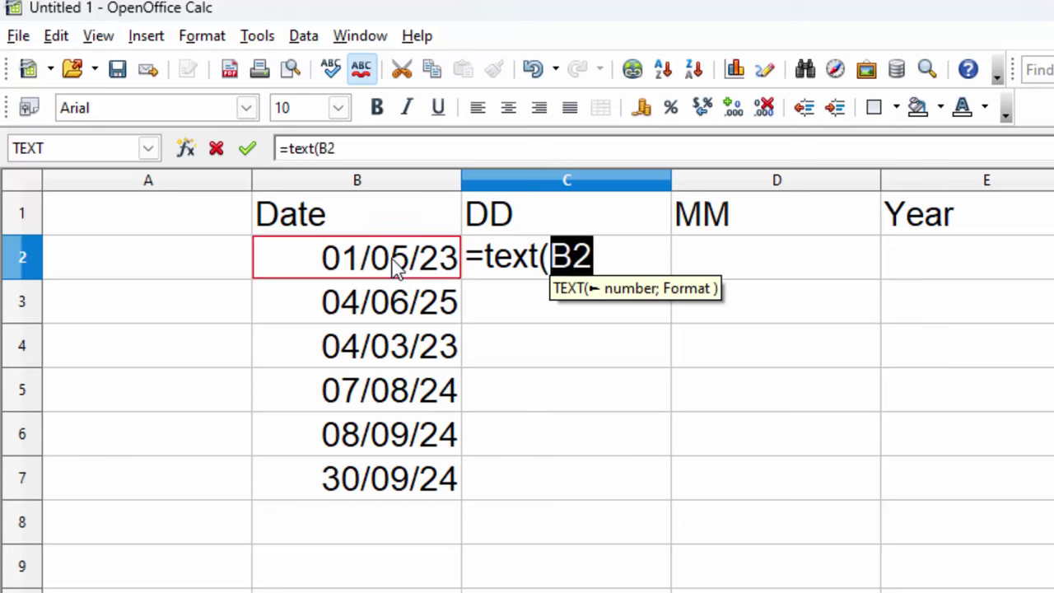
text(,)
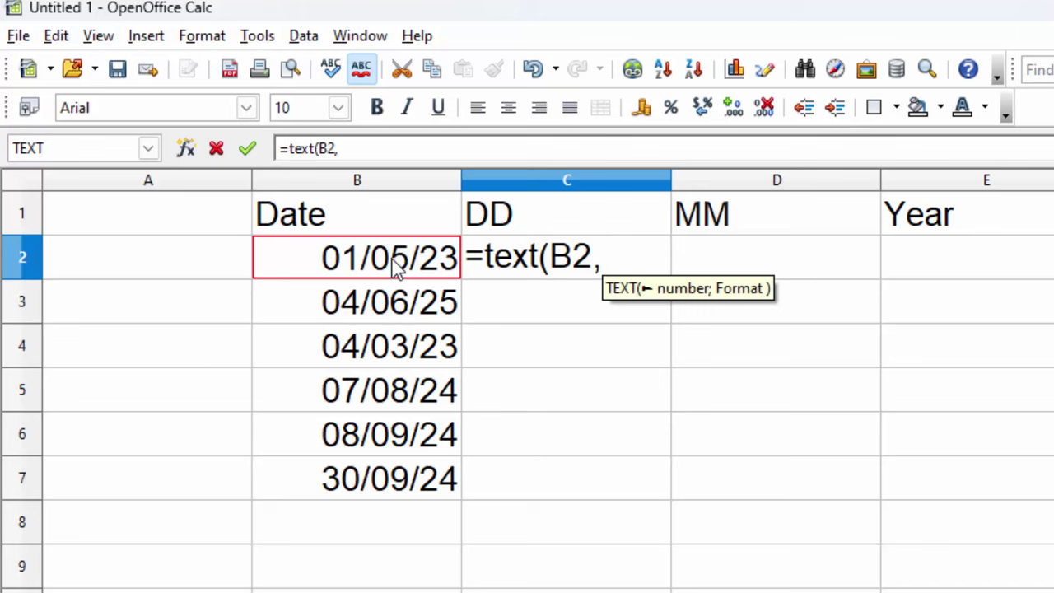
text(")
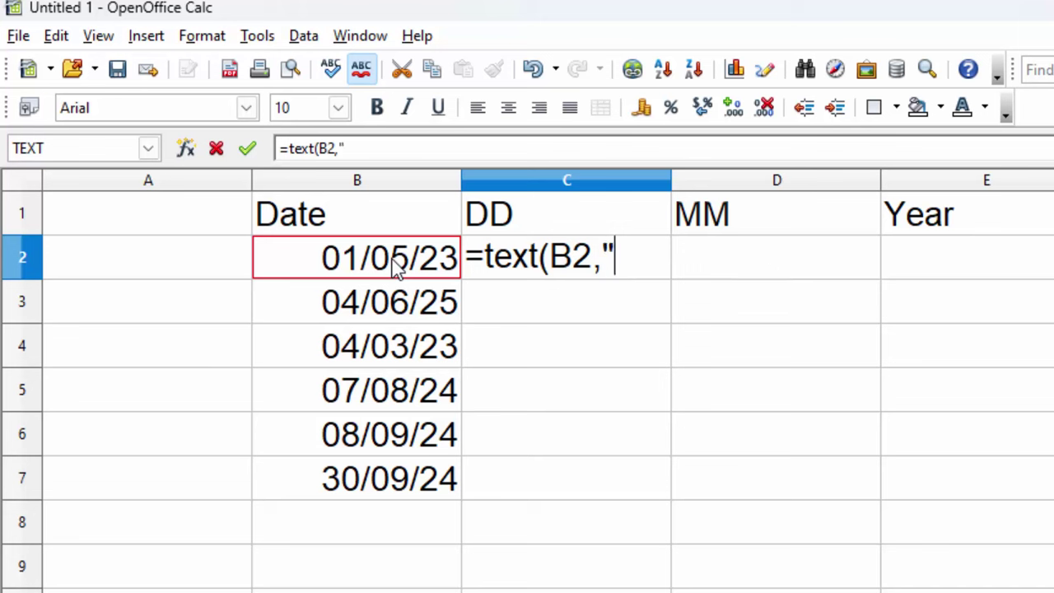
text(mmm)
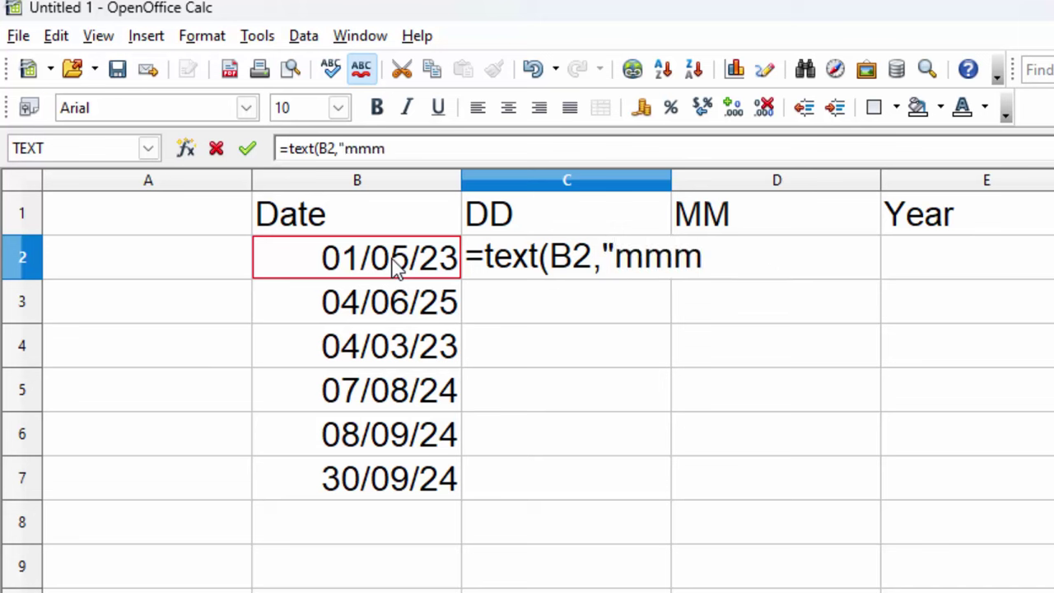
text("))
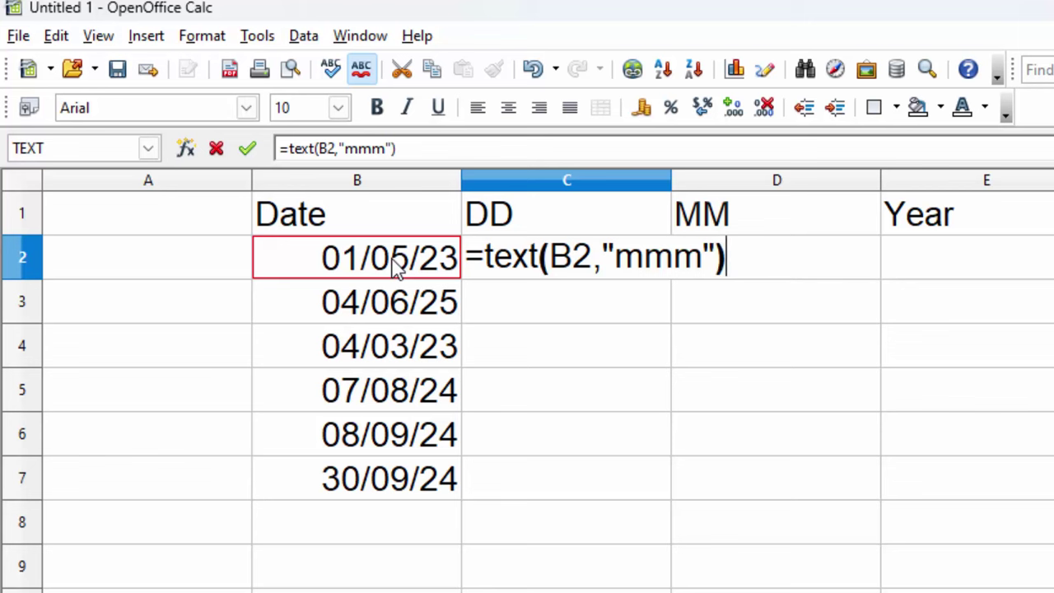
key(Return)
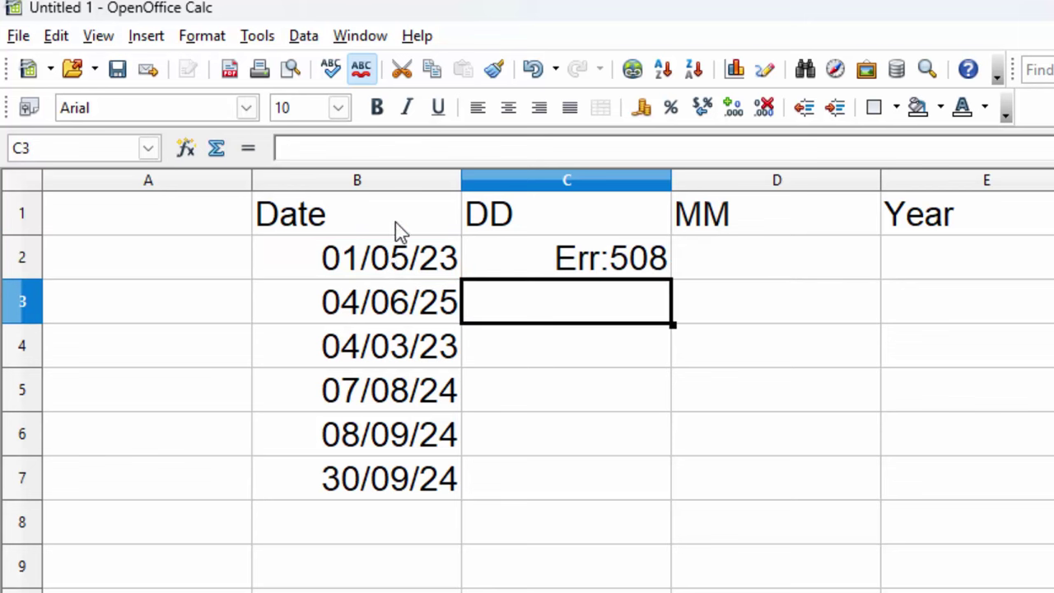
Replace the comma with a semicolon in C2's formula so it shows May
click(577, 255)
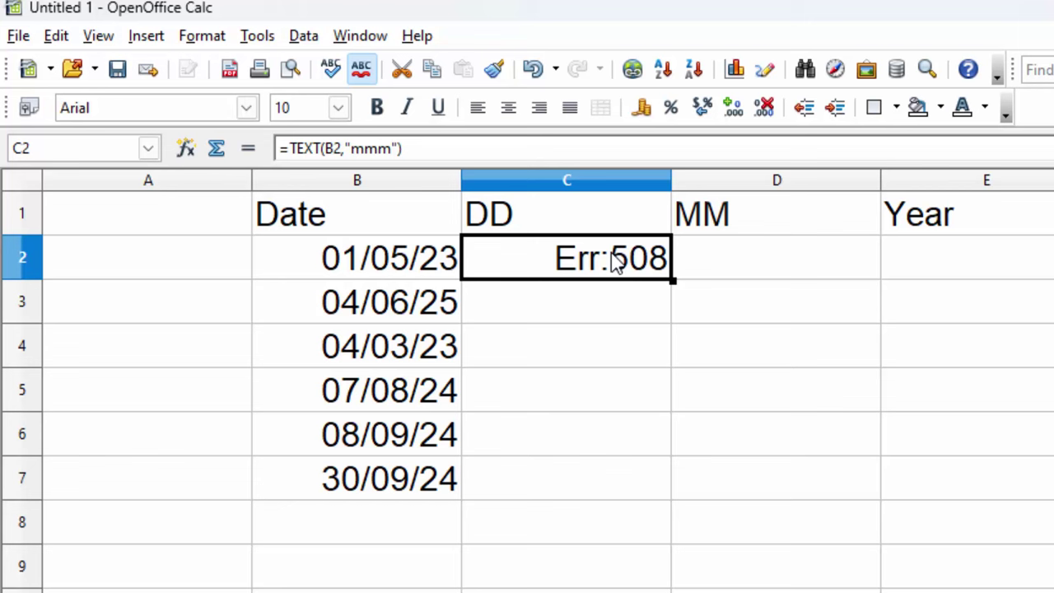
double_click(614, 259)
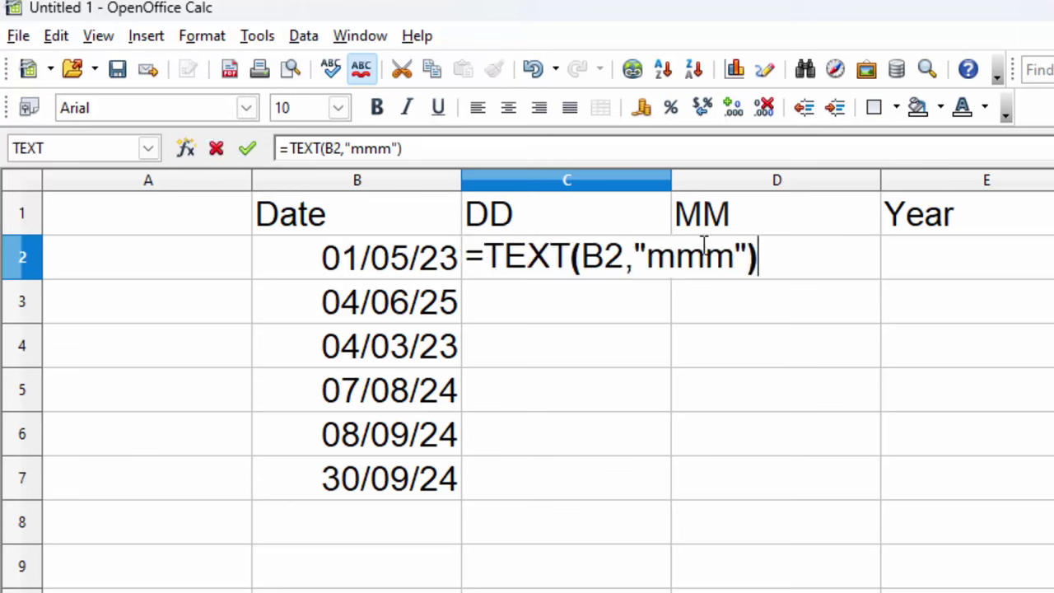
click(641, 257)
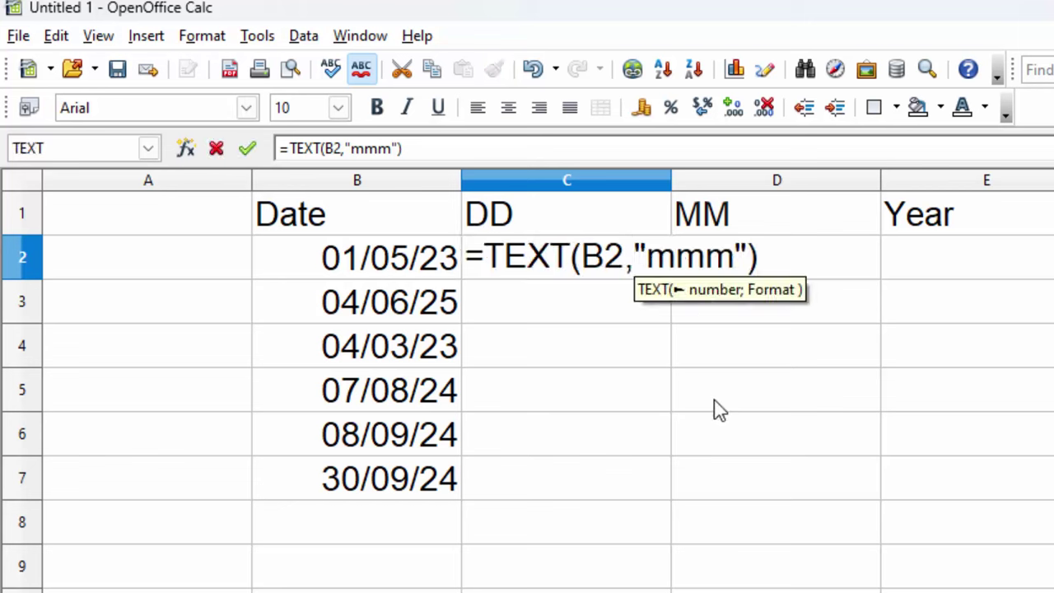
key(BackSpace)
text(;)
key(Return)
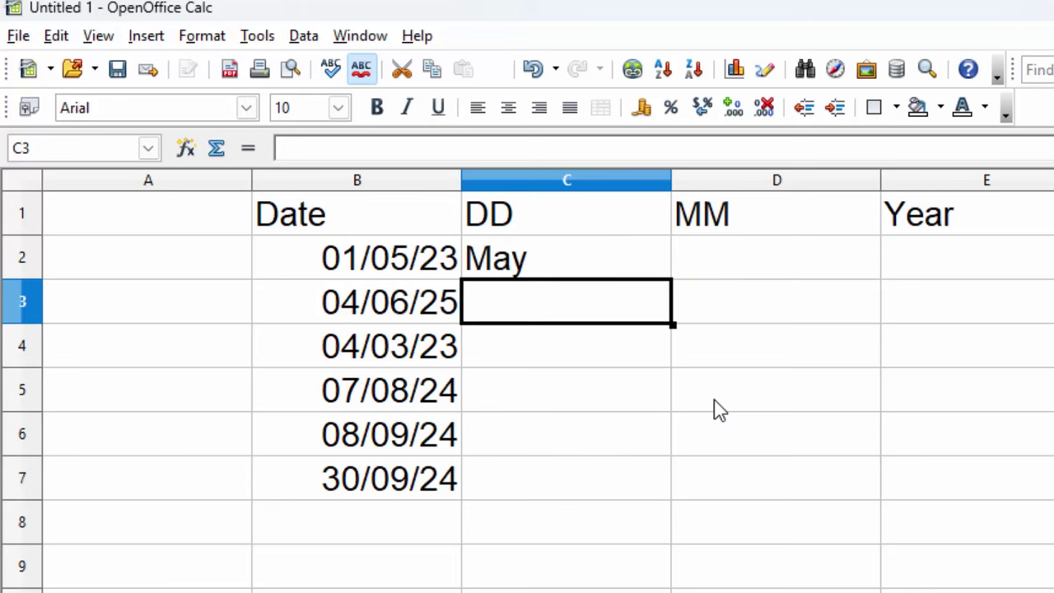
Fill C2's month formula down through C7
click(611, 261)
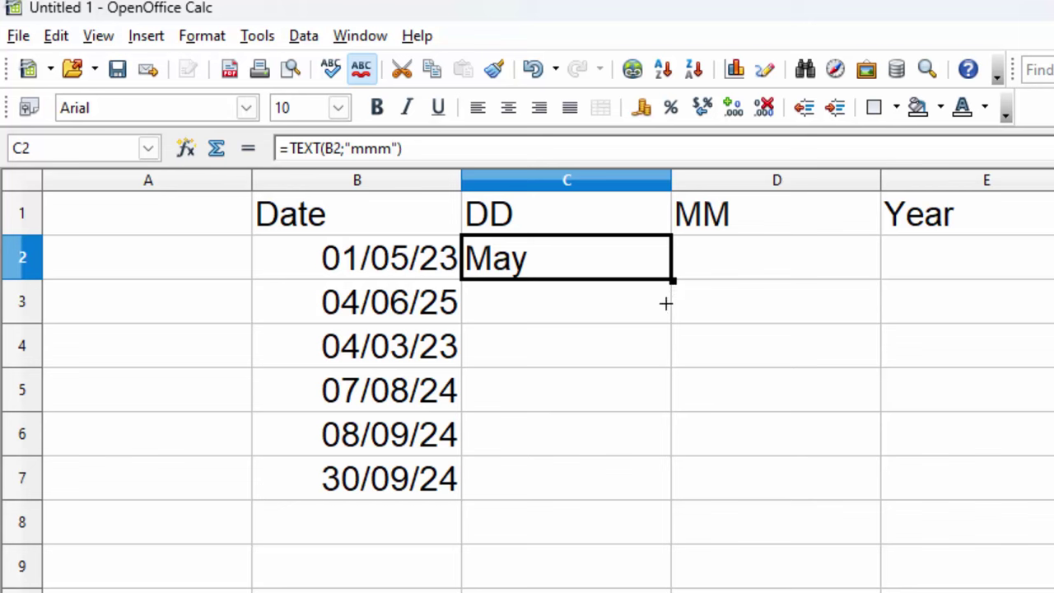
drag(666, 304, 659, 487)
click(588, 545)
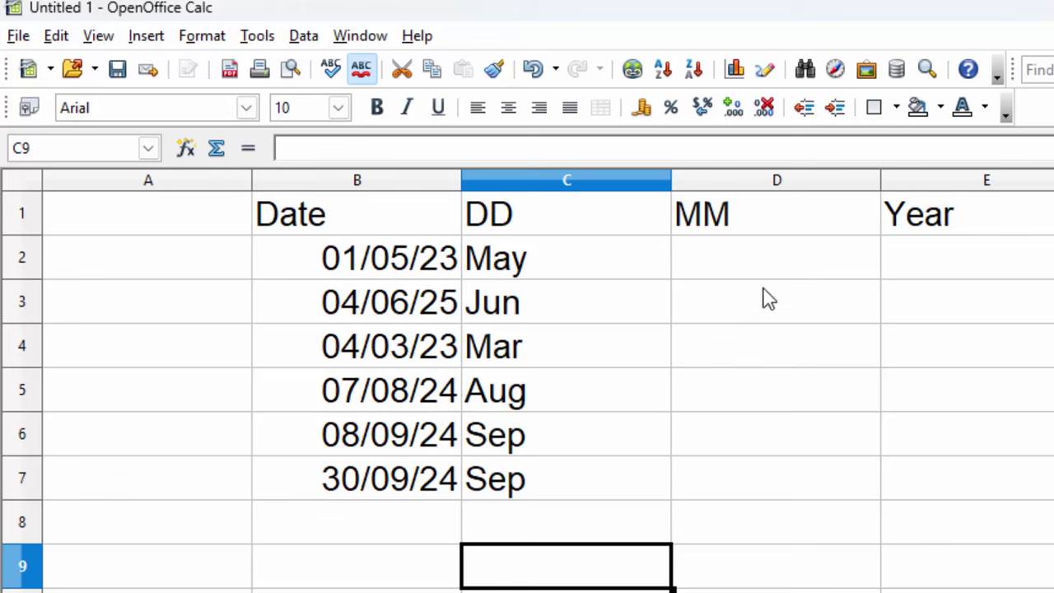
Delete the contents of C2:C7, confirming in the Delete Contents dialog
click(763, 259)
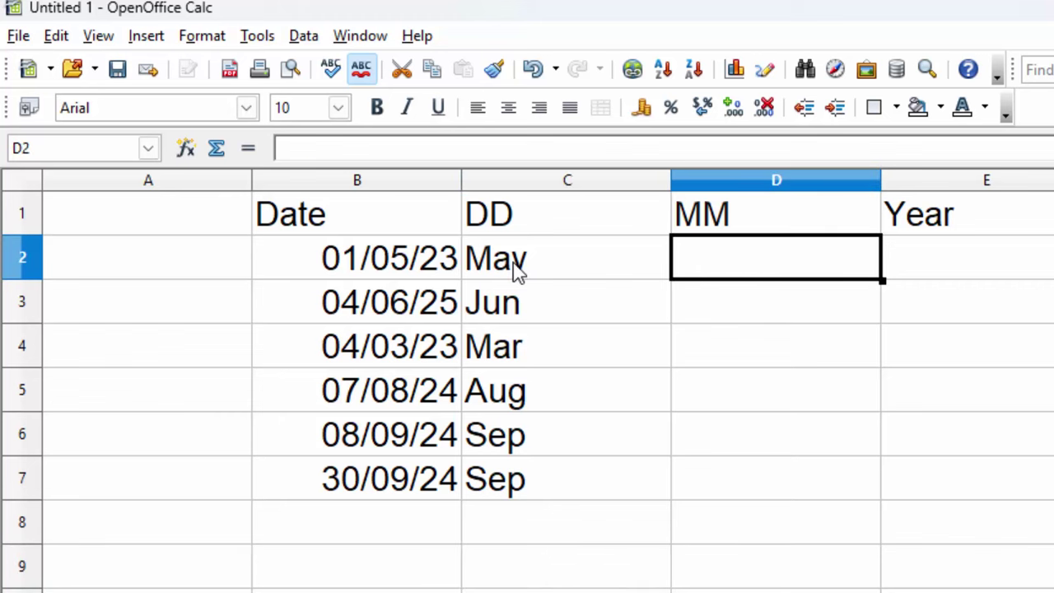
drag(513, 262, 517, 482)
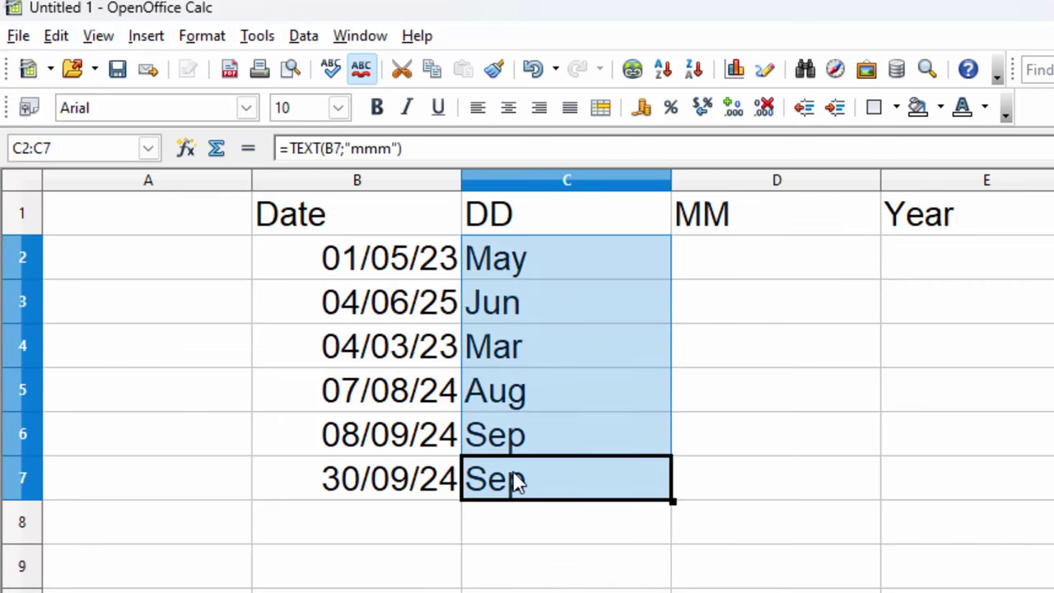
key(Delete)
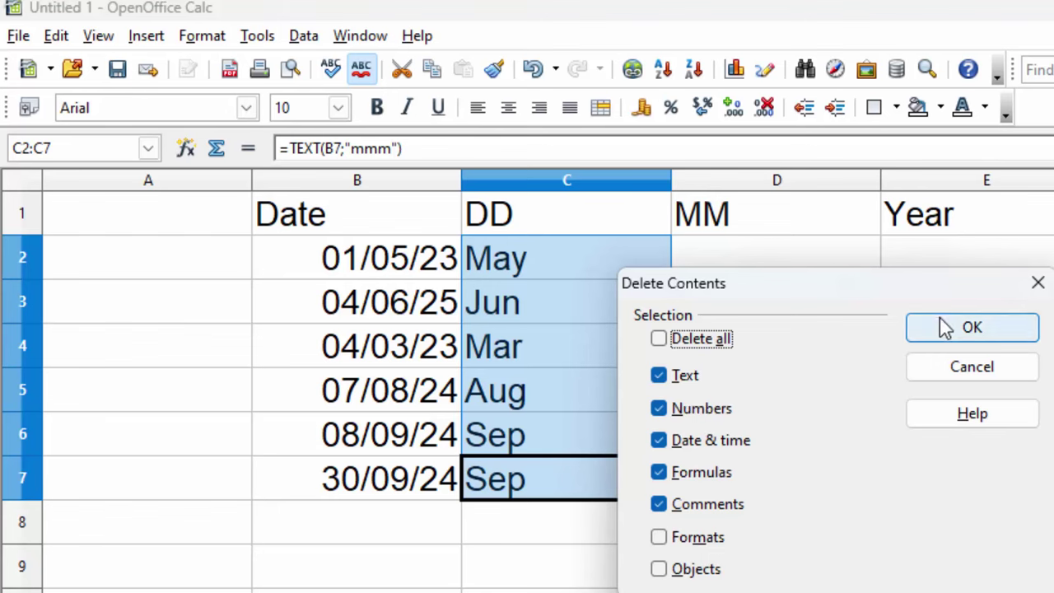
click(946, 327)
Enter =TEXT(B2;"ddd") in C2 so it shows the weekday Mon
click(589, 269)
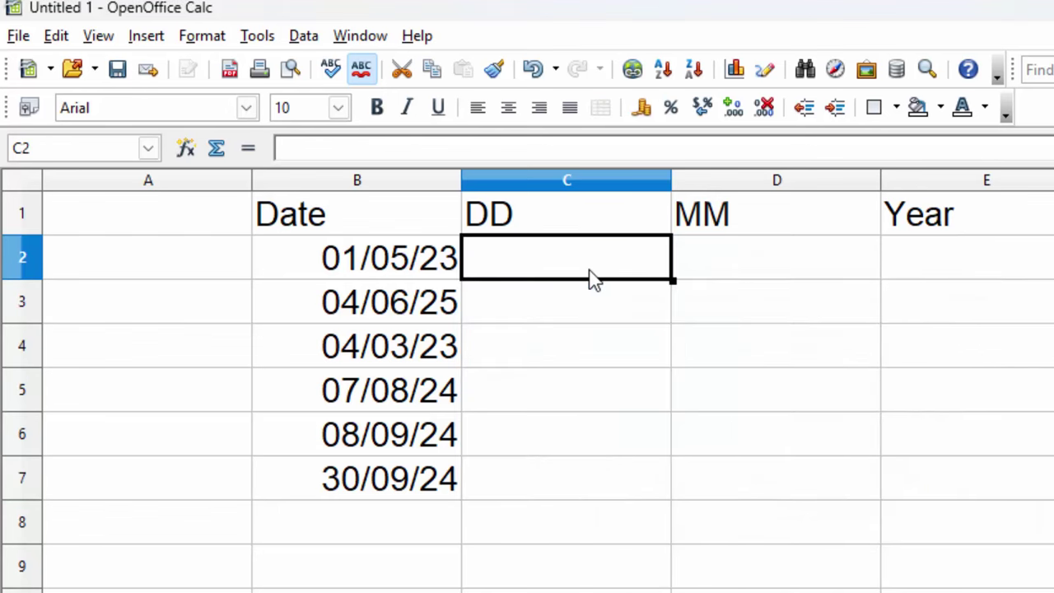
text(=t)
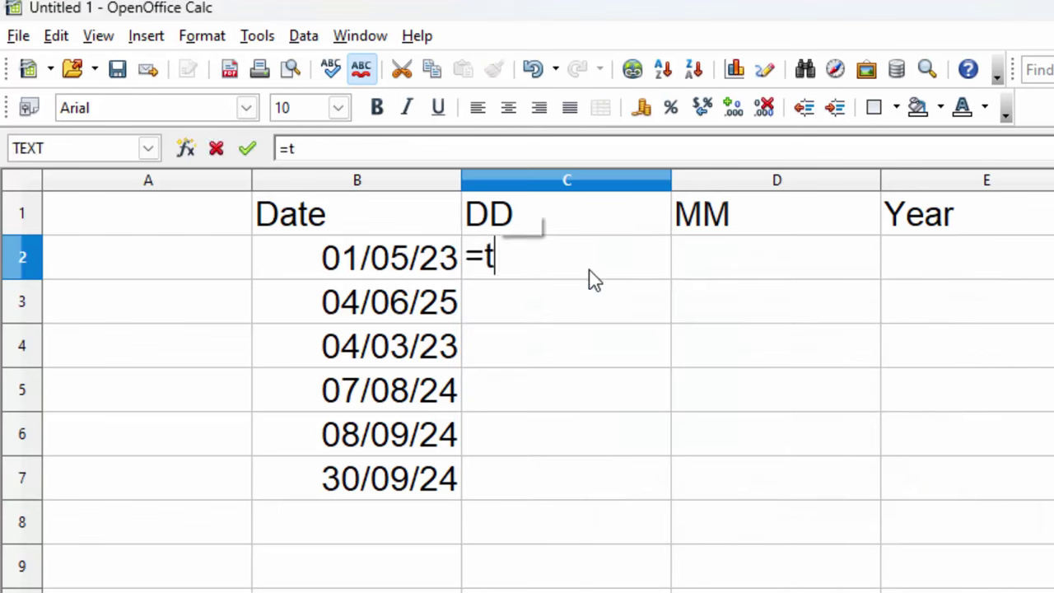
text(ext()
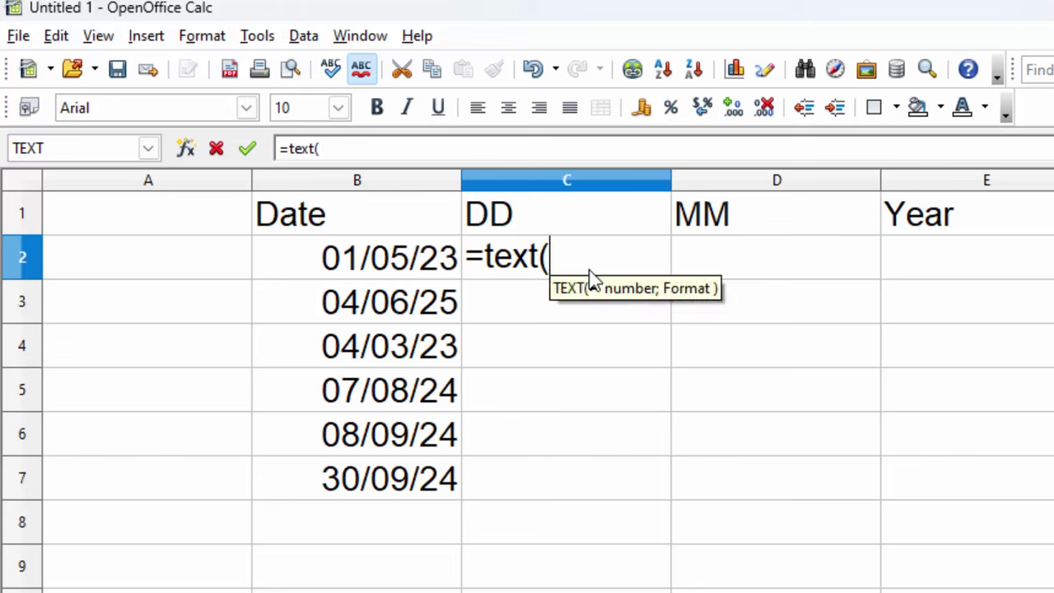
click(401, 272)
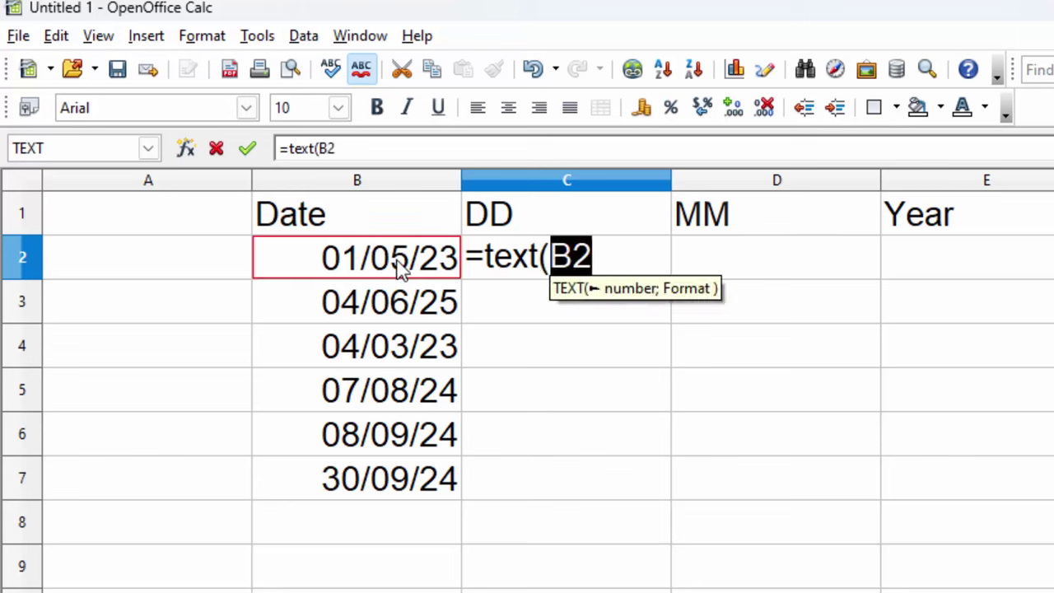
text(;")
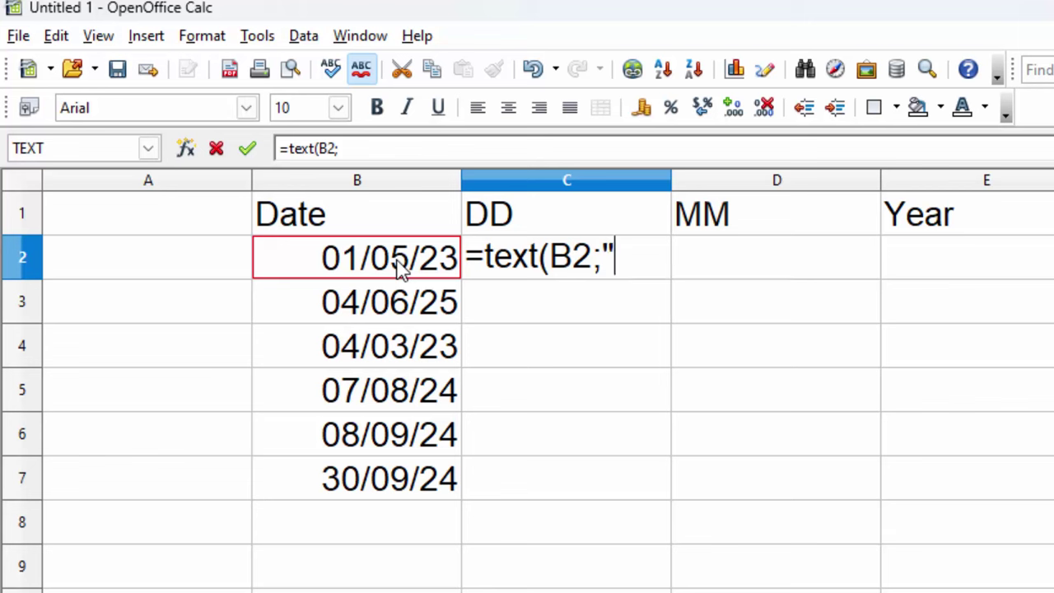
text(")
key(Left)
key(Left)
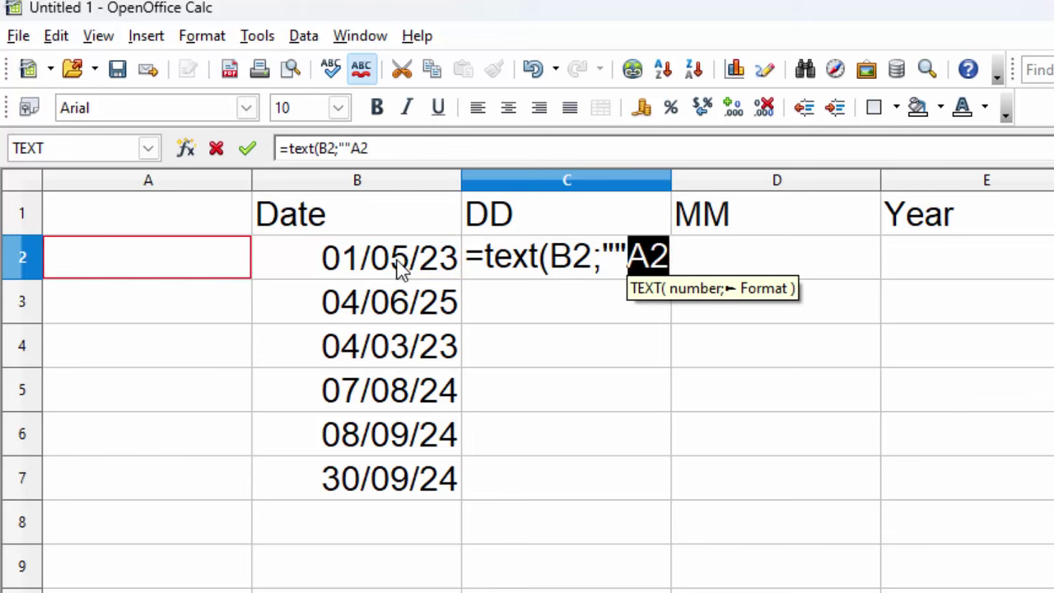
text(dd)
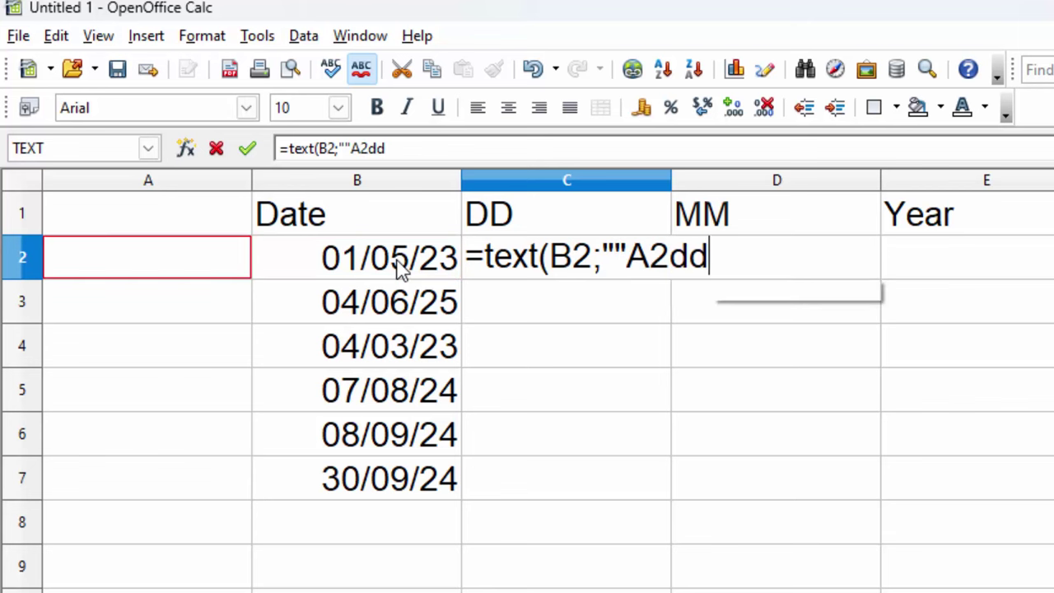
key(BackSpace)
key(BackSpace)
key(BackSpace)
key(BackSpace)
key(BackSpace)
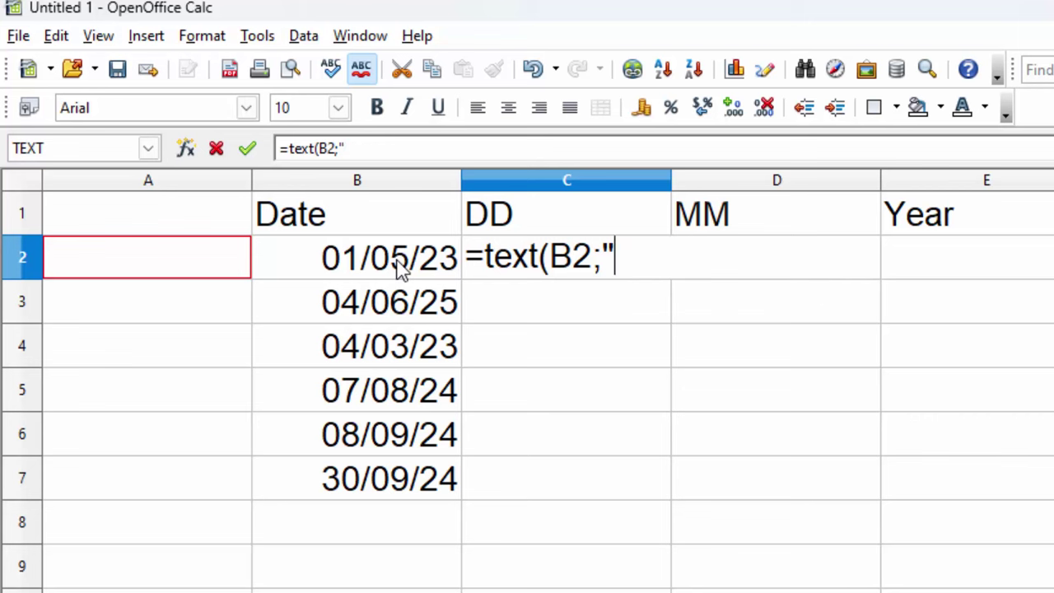
text(ddd")
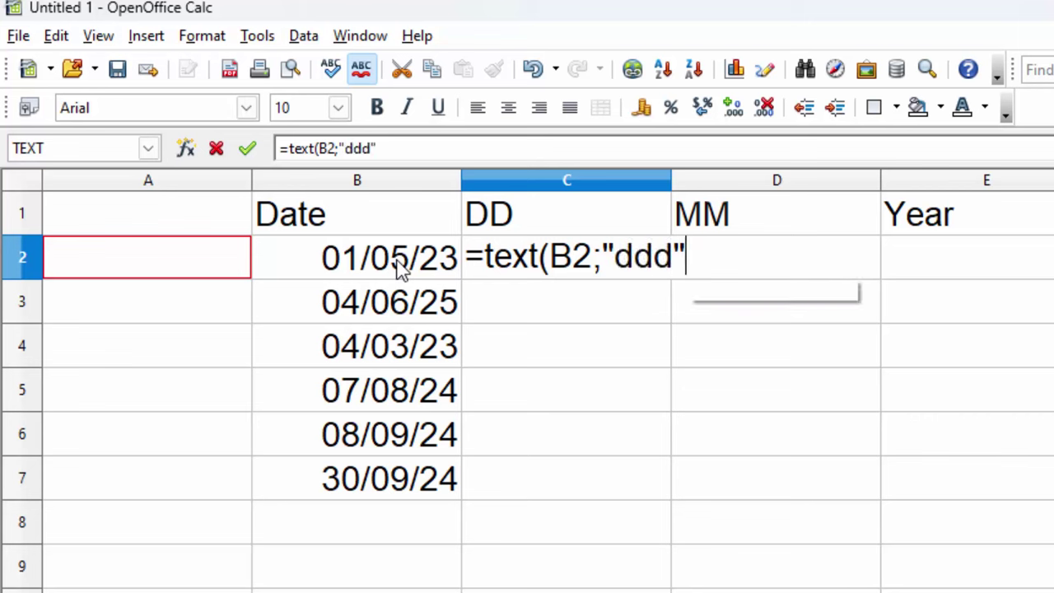
key(Return)
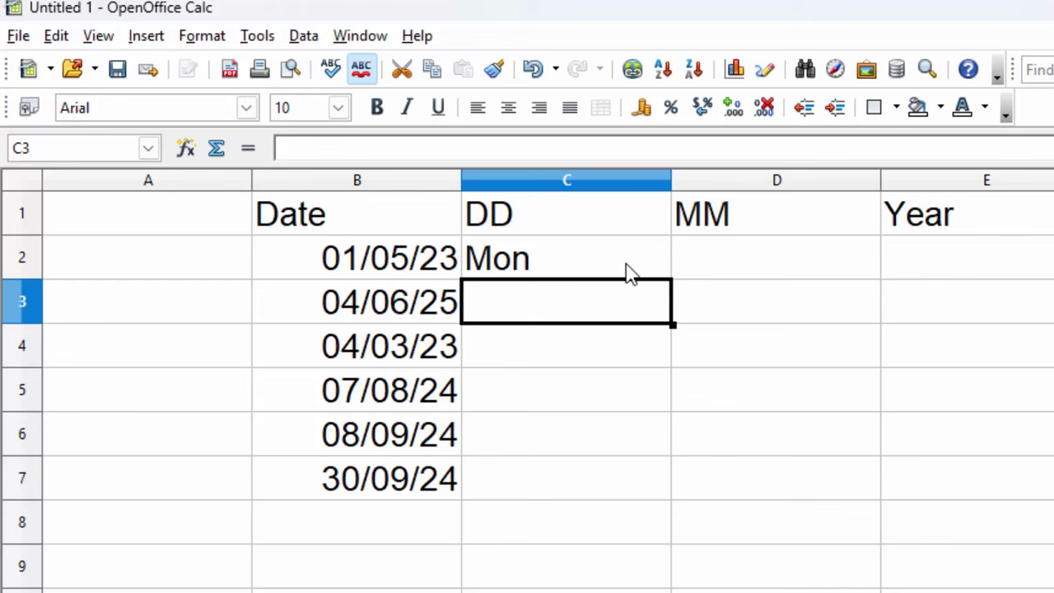
Fill C2's weekday formula down to C7, giving Mon, Wed, Sat, Wed, Sun, Mon
click(654, 259)
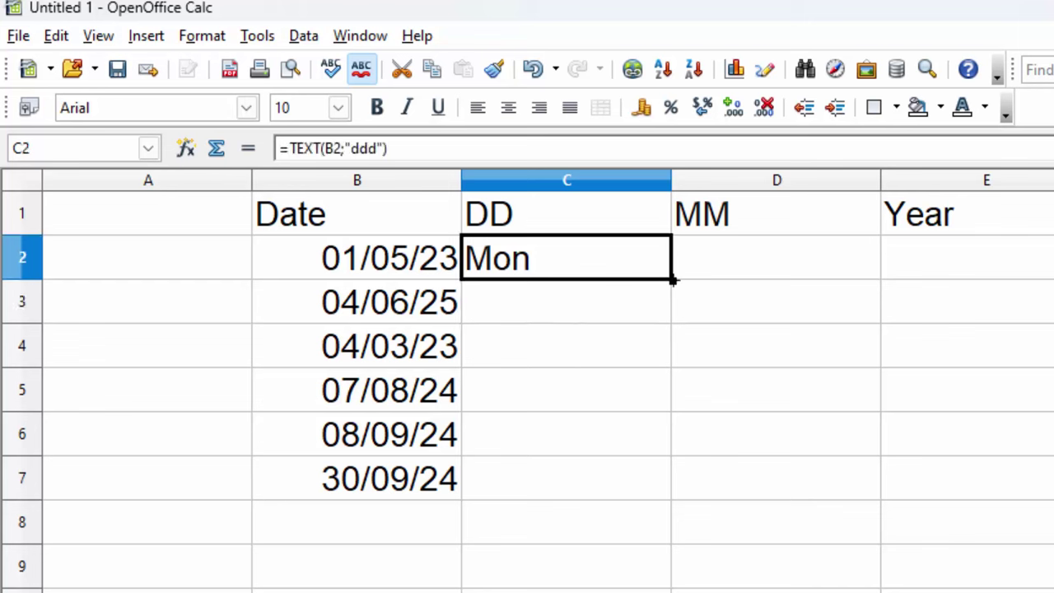
drag(672, 281, 678, 490)
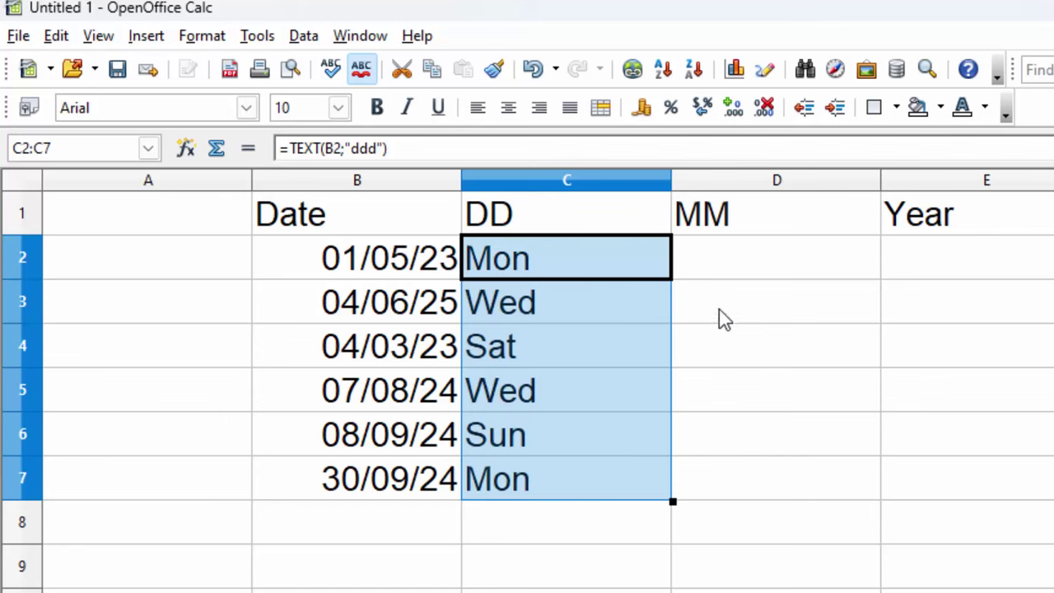
Enter a TEXT month formula referencing B2 in D2
click(744, 262)
text(=)
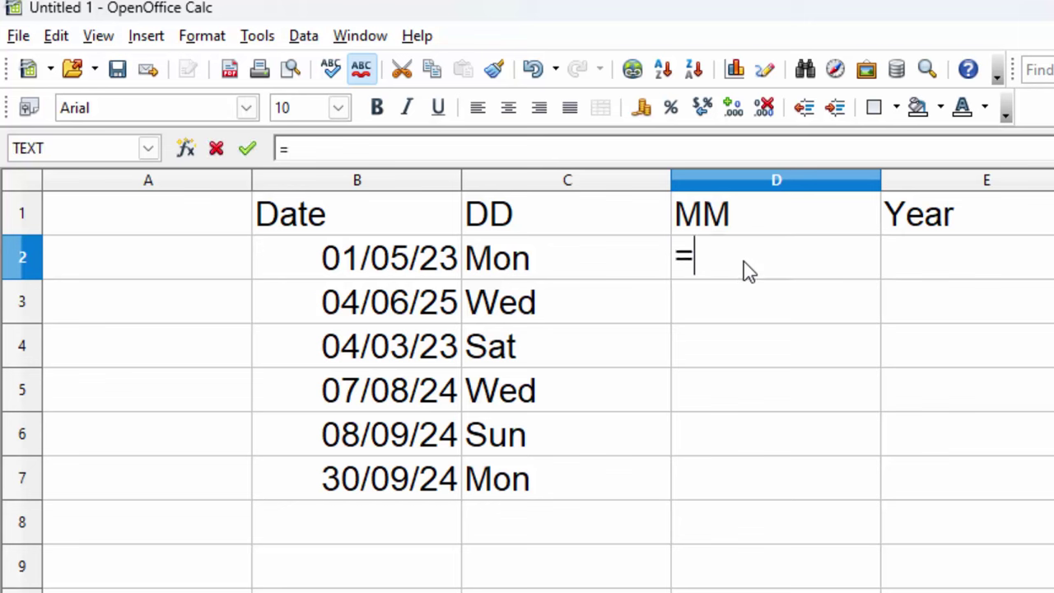
text(tec)
key(BackSpace)
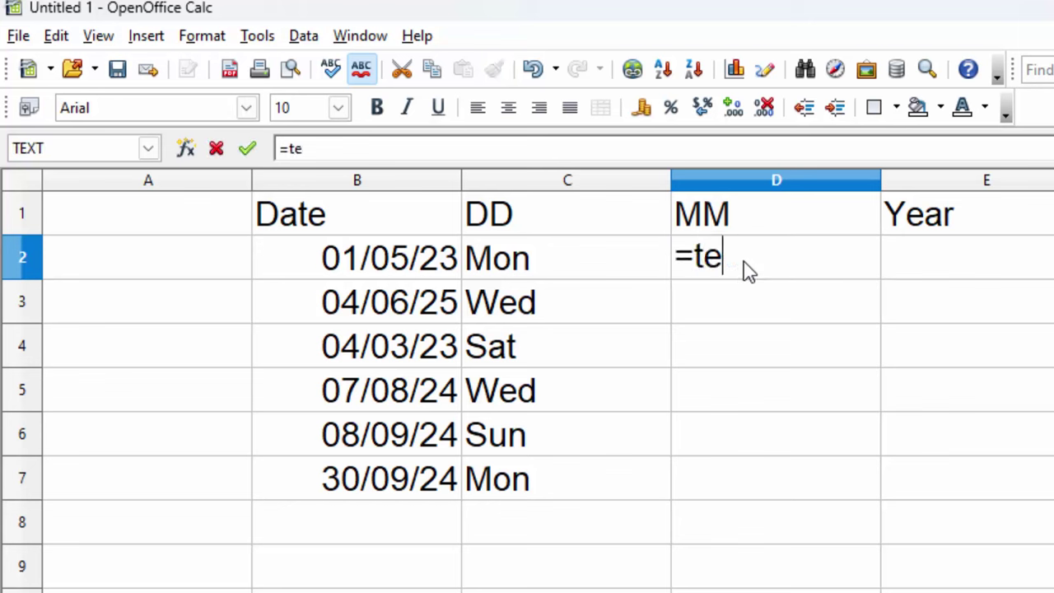
text(xt)
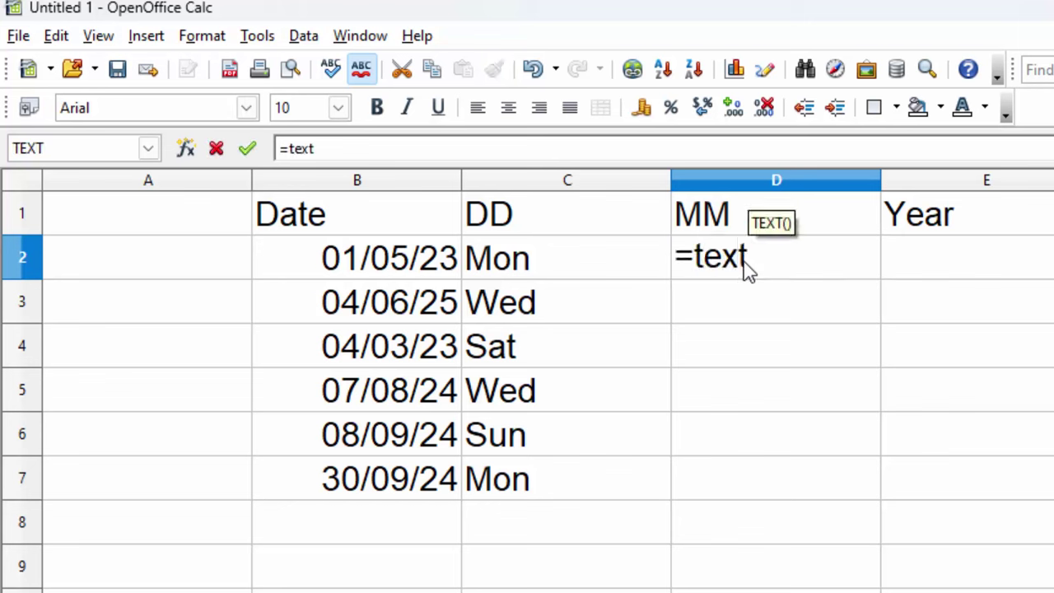
text(()
click(418, 270)
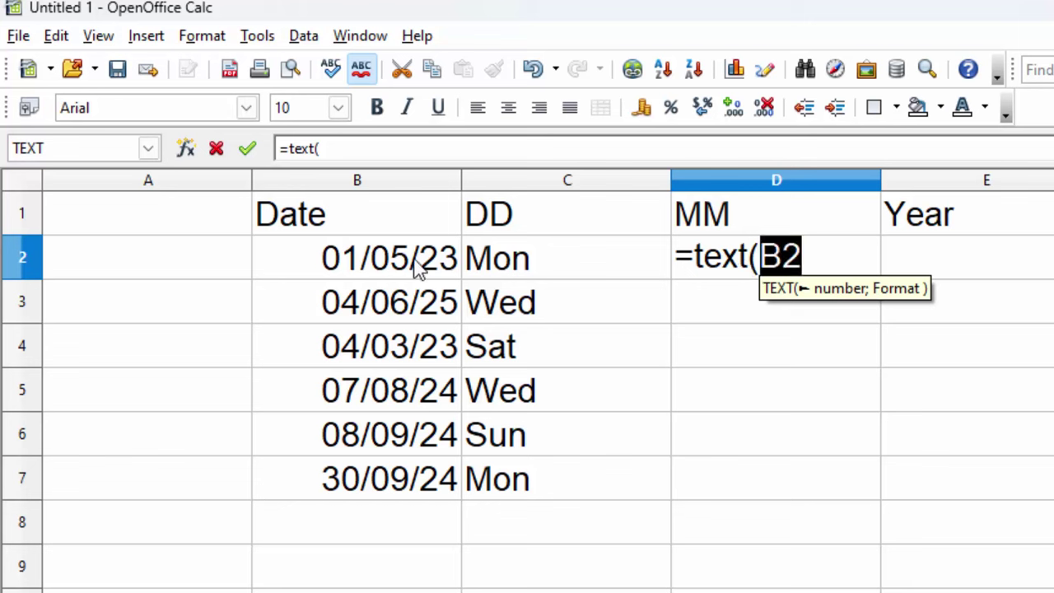
text(;)
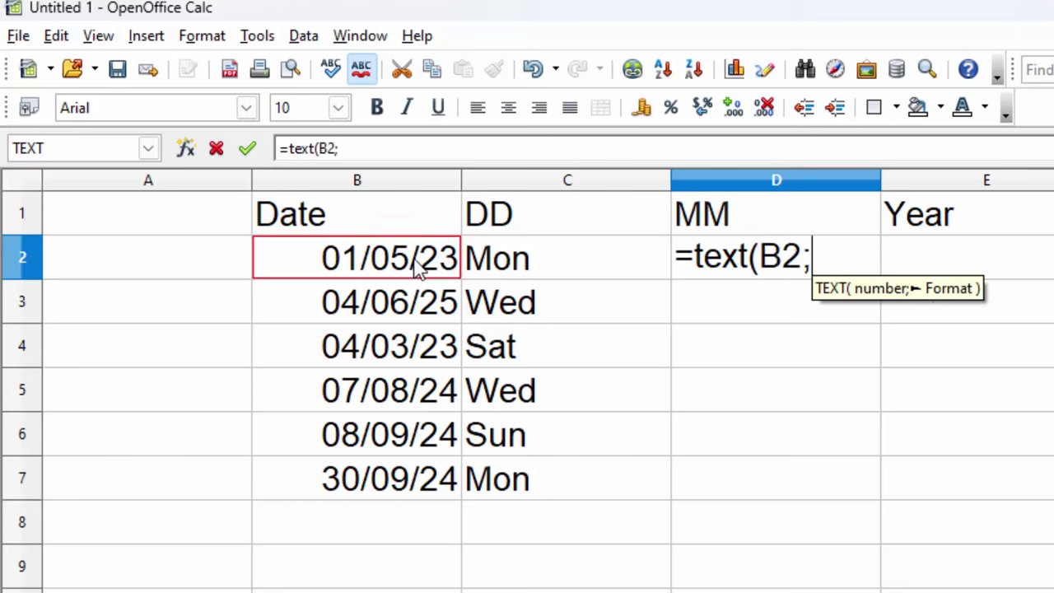
text(")
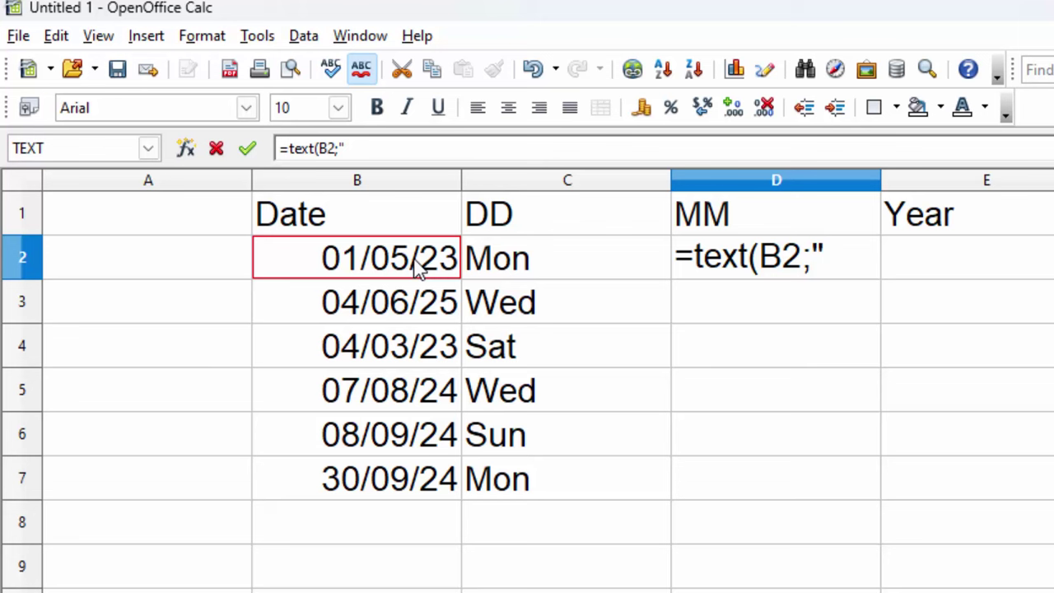
text(mm)
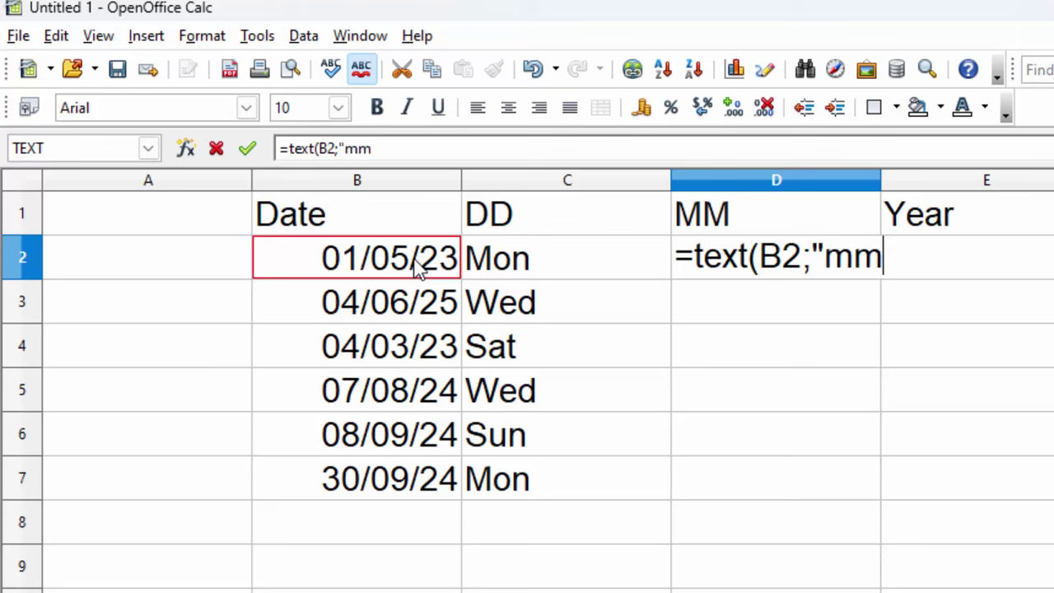
text(mm)
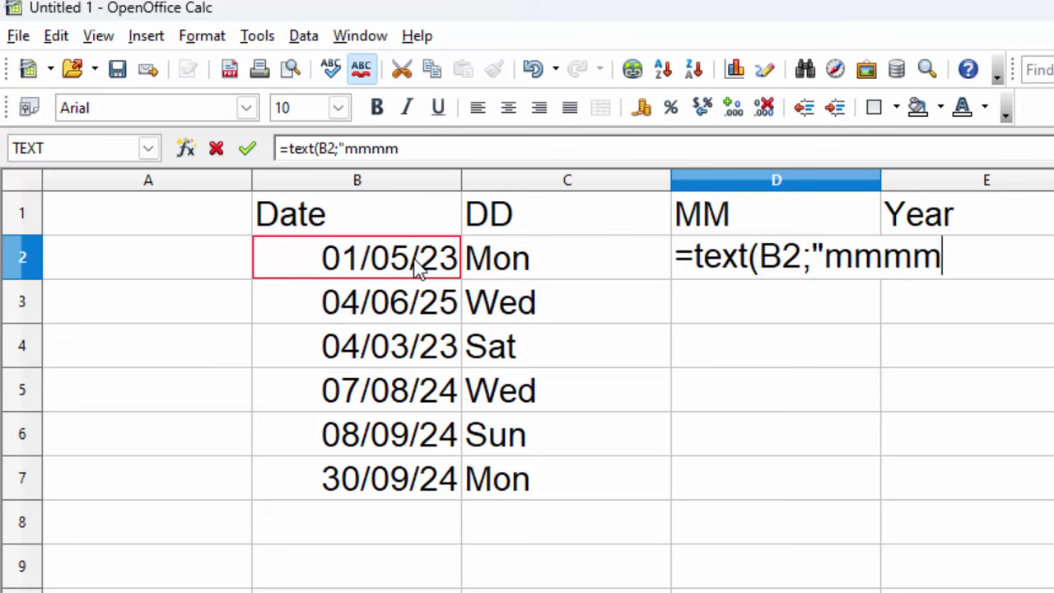
key(BackSpace)
text(")
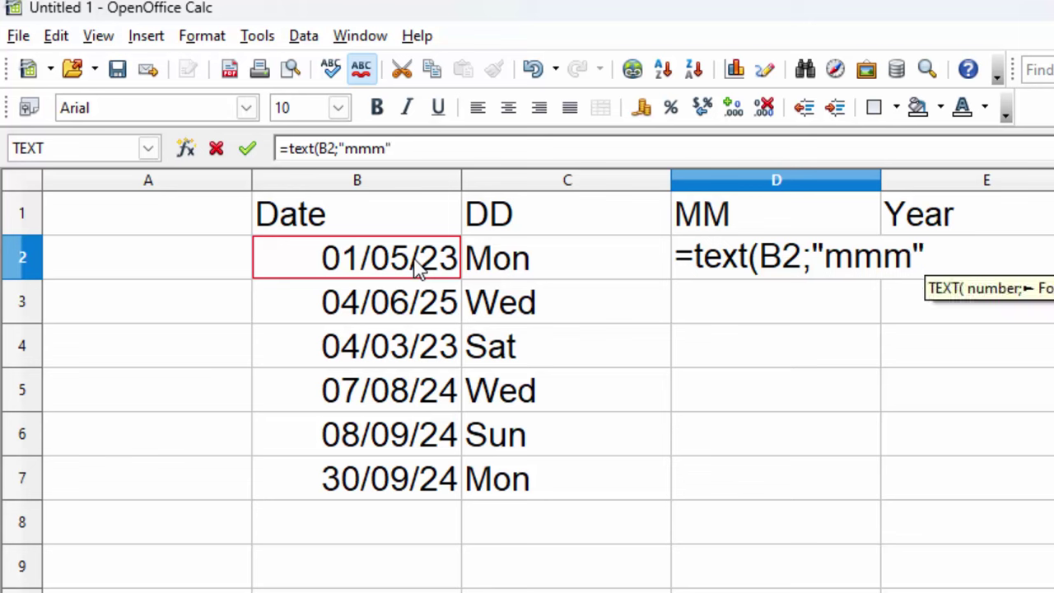
text())
key(Return)
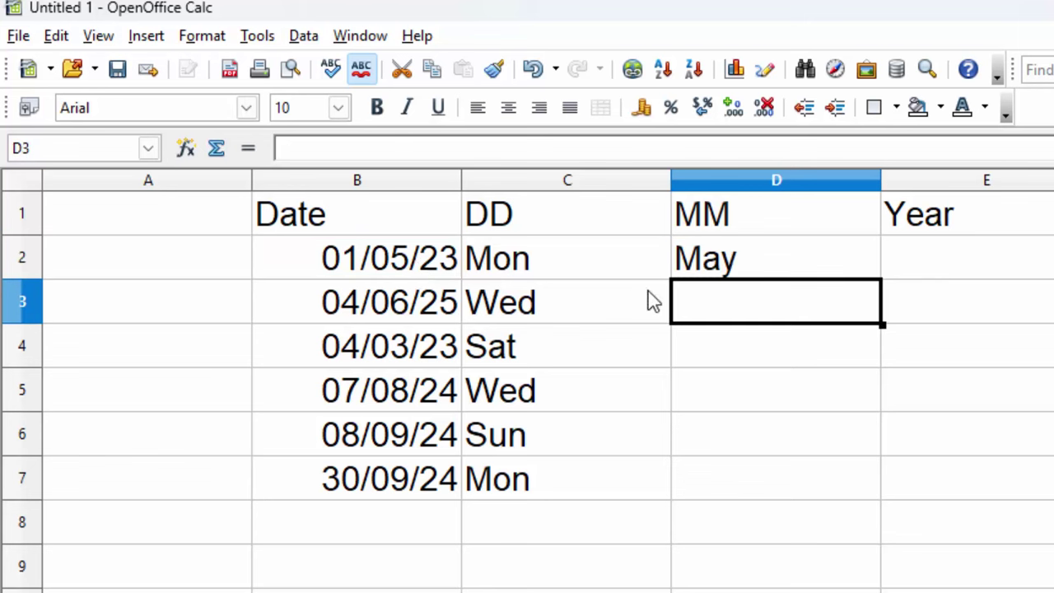
Change D2's format code to "mmmm" and fill it down to D7 (May through September)
click(723, 257)
double_click(722, 257)
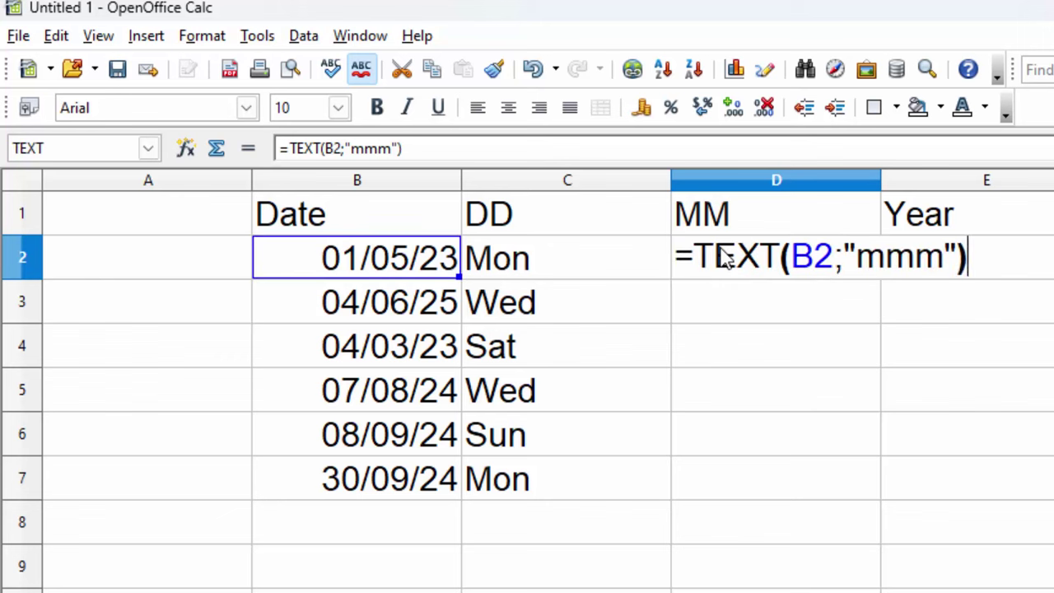
click(945, 258)
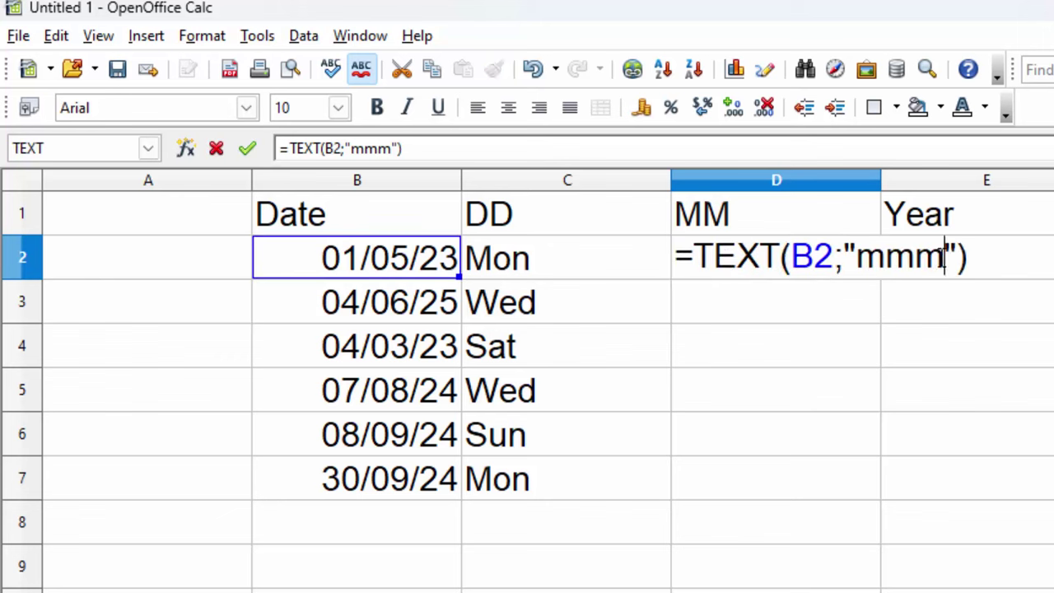
text(m)
key(Return)
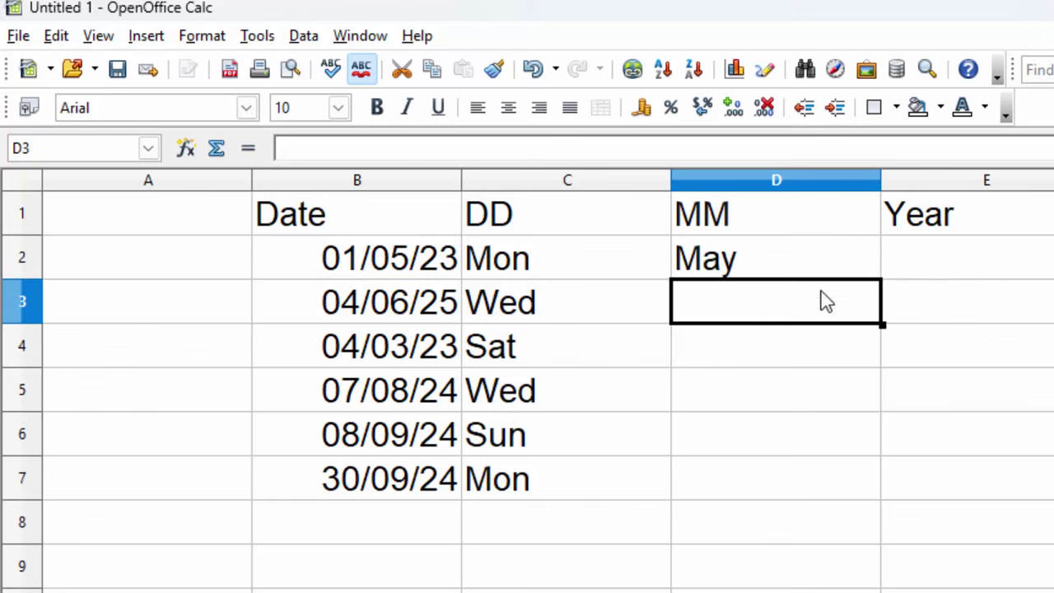
click(801, 273)
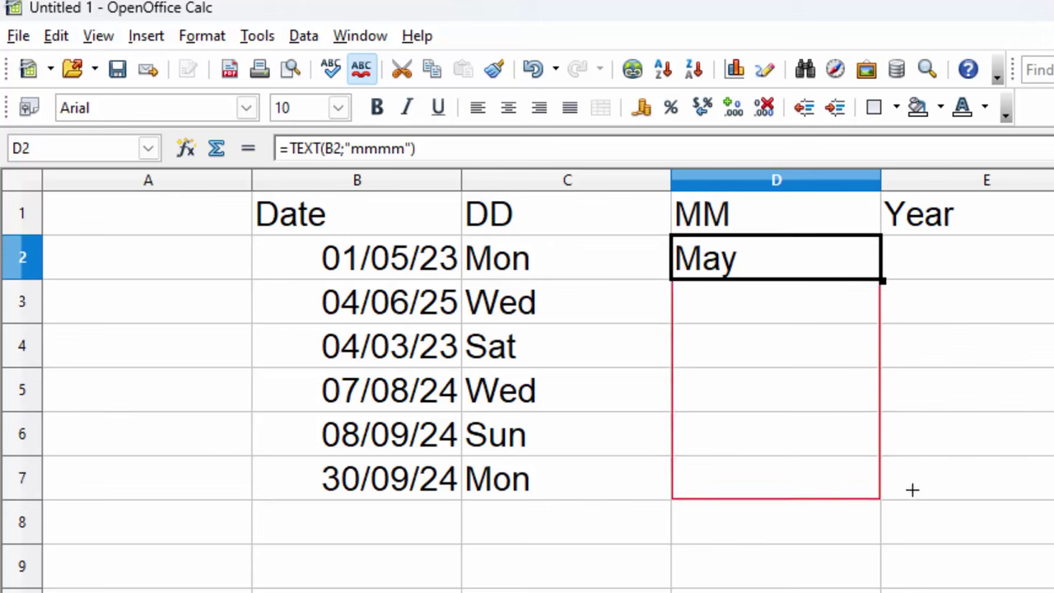
drag(896, 355, 910, 489)
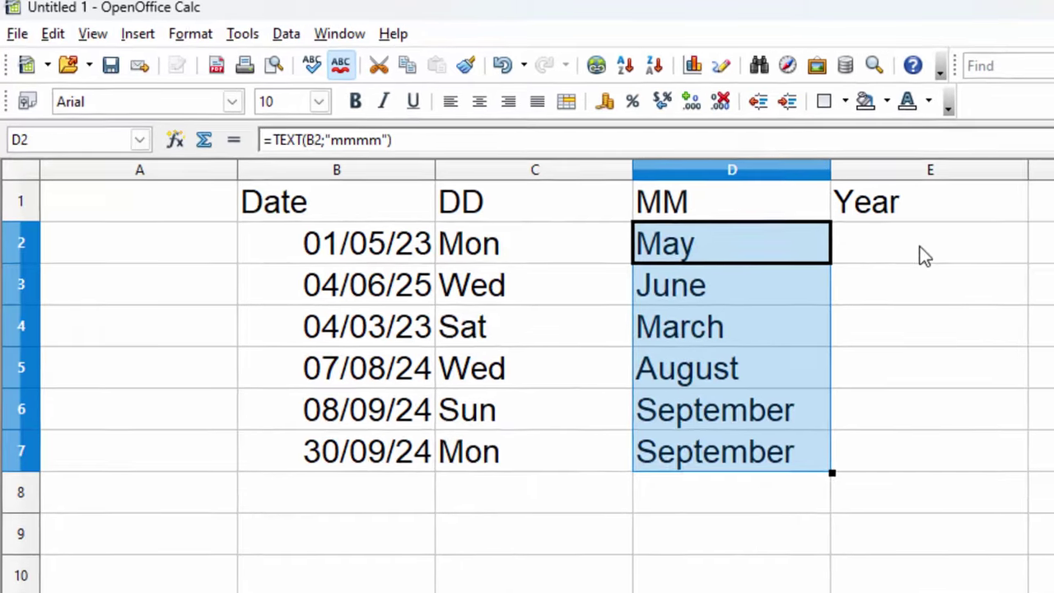
Enter =TEXT(B2;"yyyy") in E2 so it shows 2023
click(982, 271)
text(=)
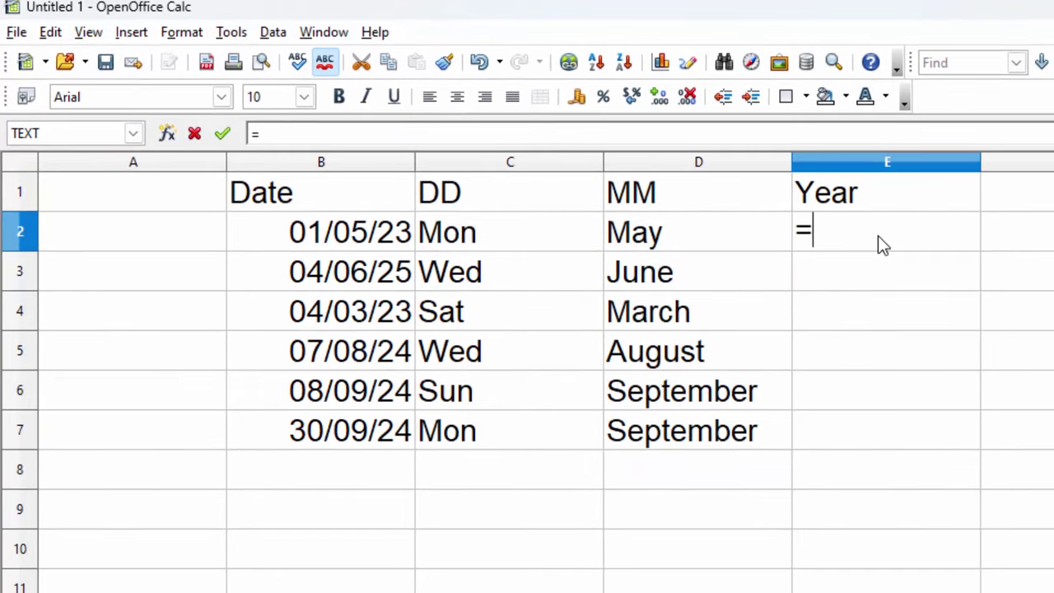
text(te)
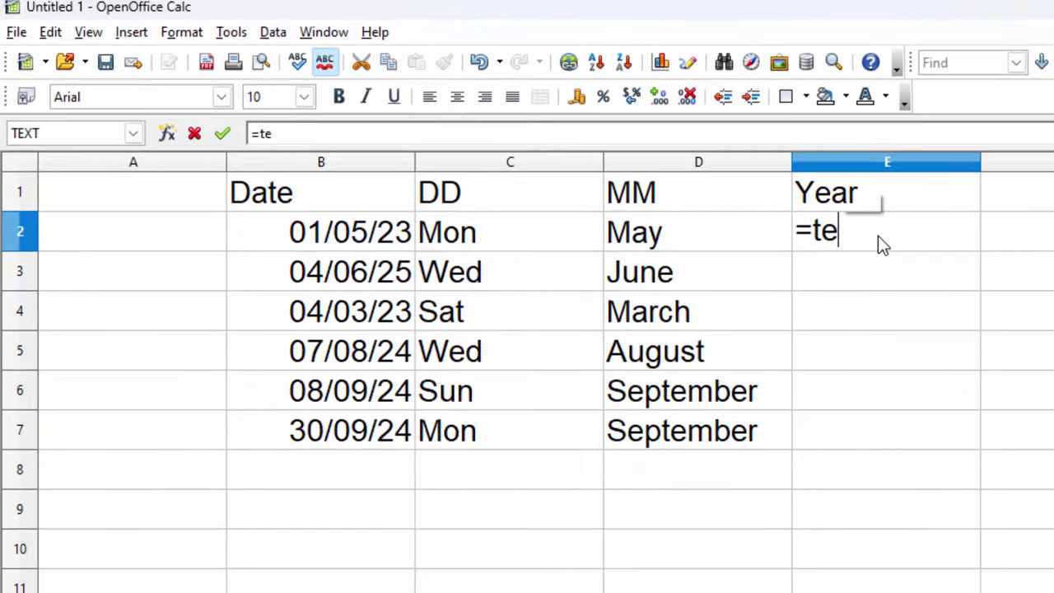
text(xt()
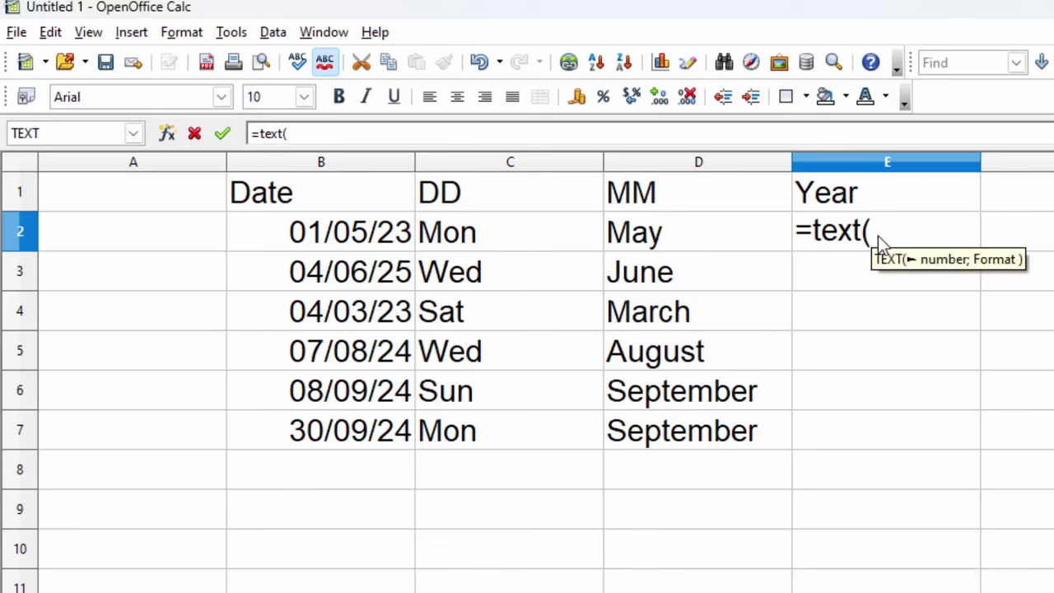
click(296, 239)
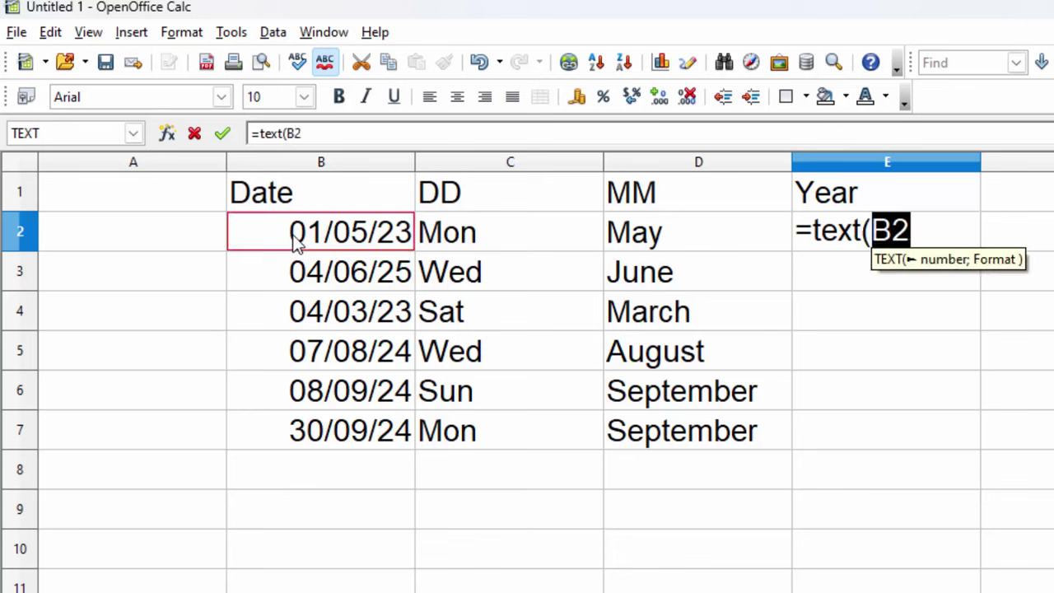
text(;")
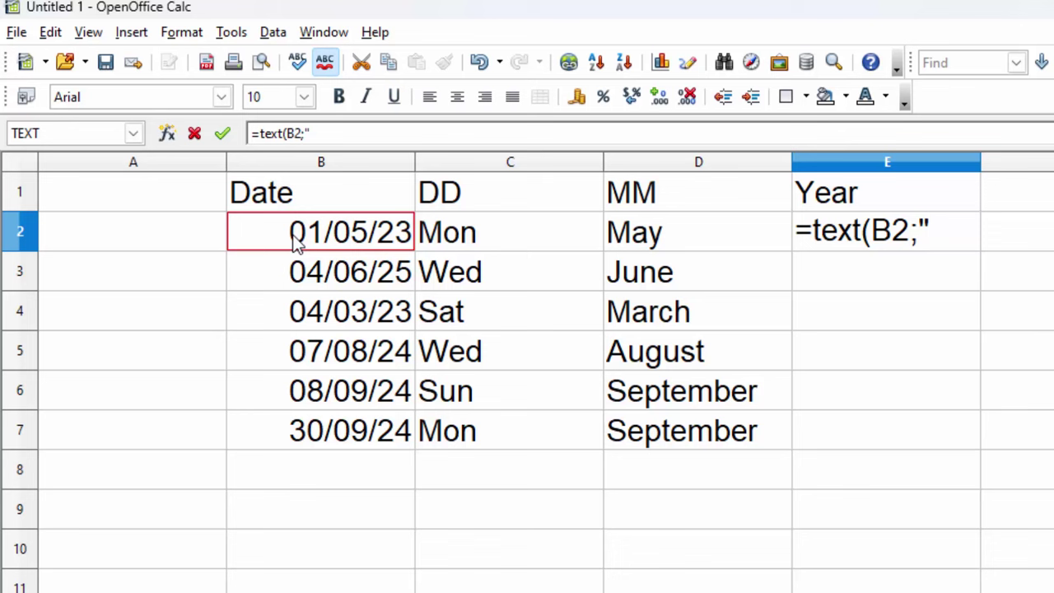
text(yyy)
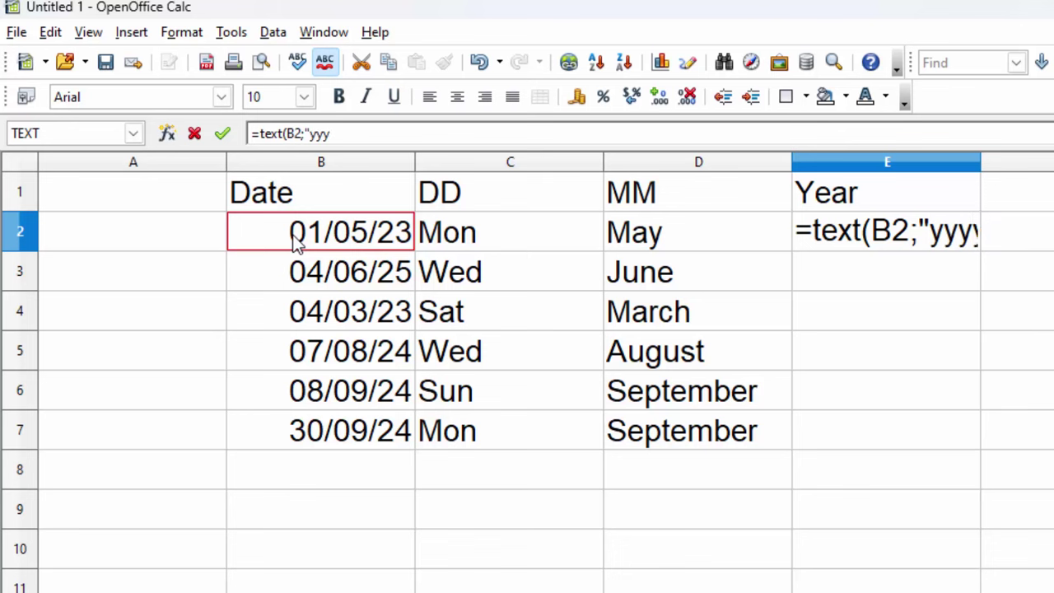
text(y"))
key(Return)
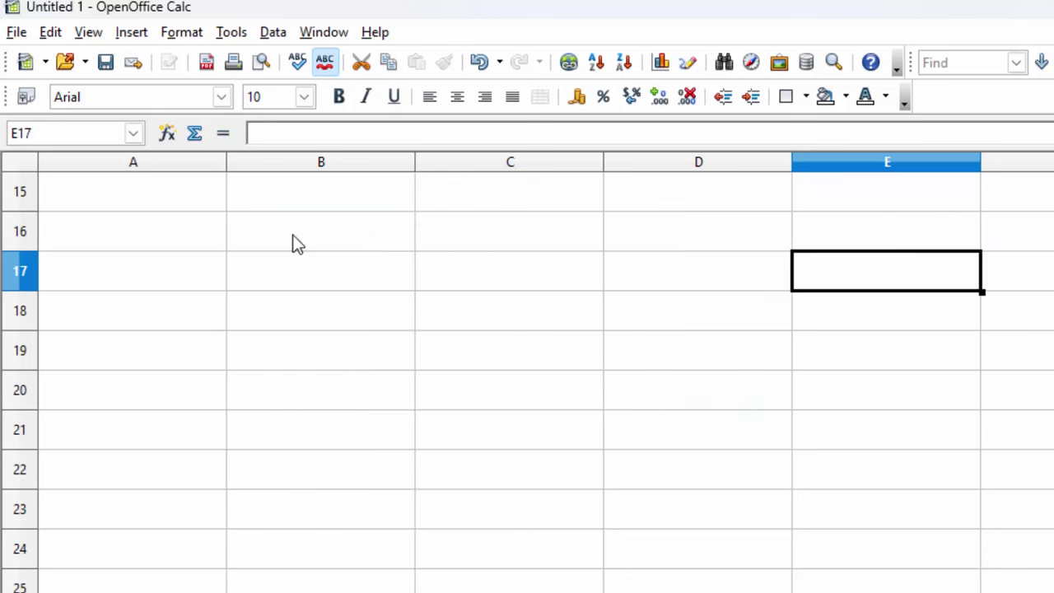
scroll(625, 440, up, 3)
scroll(819, 396, up, 2)
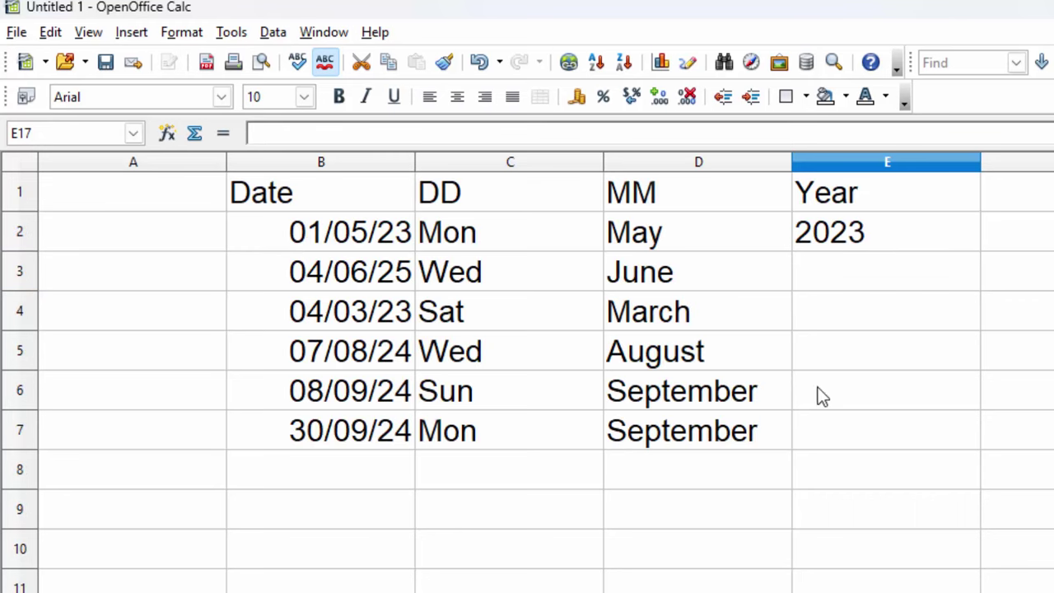
Fill E2's year formula down to E7, giving 2023, 2025, 2023, 2024, 2024, 2024
click(889, 238)
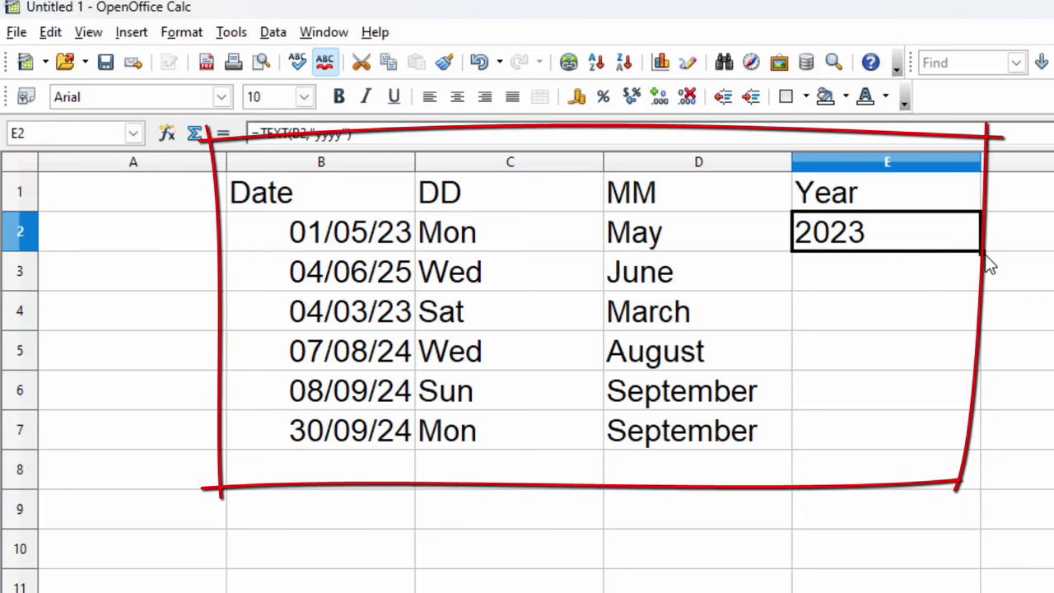
drag(978, 275, 984, 445)
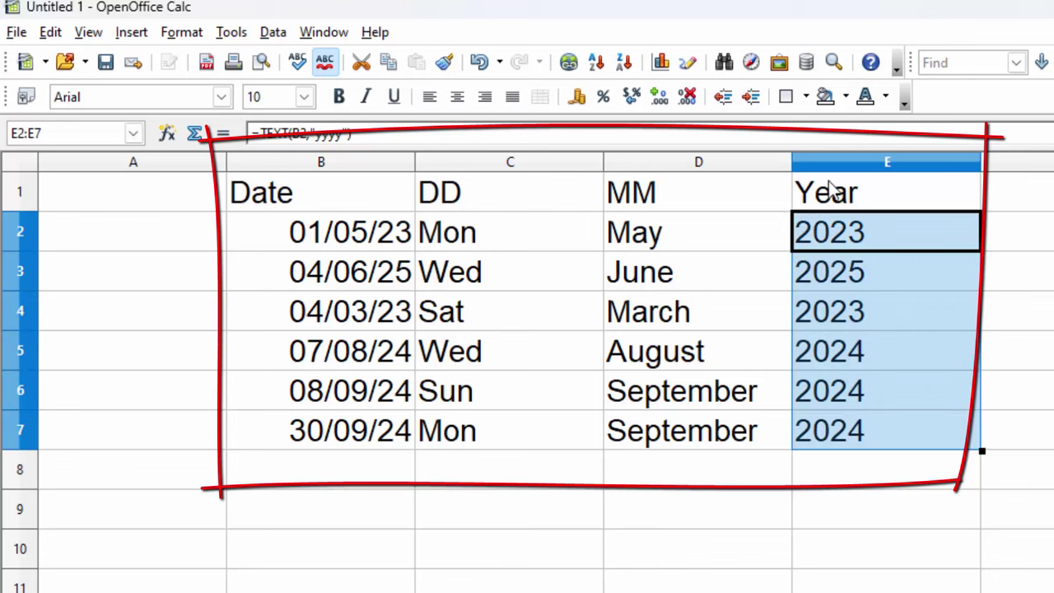